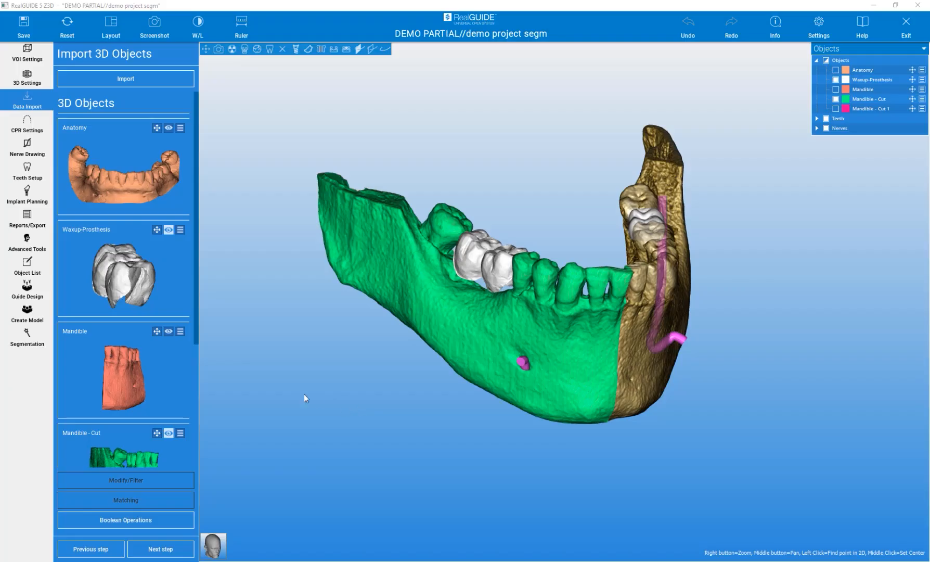
Show the Crown/Tooth/Bone/Tools segmentation choices from the left sidebar
left_click(22, 340)
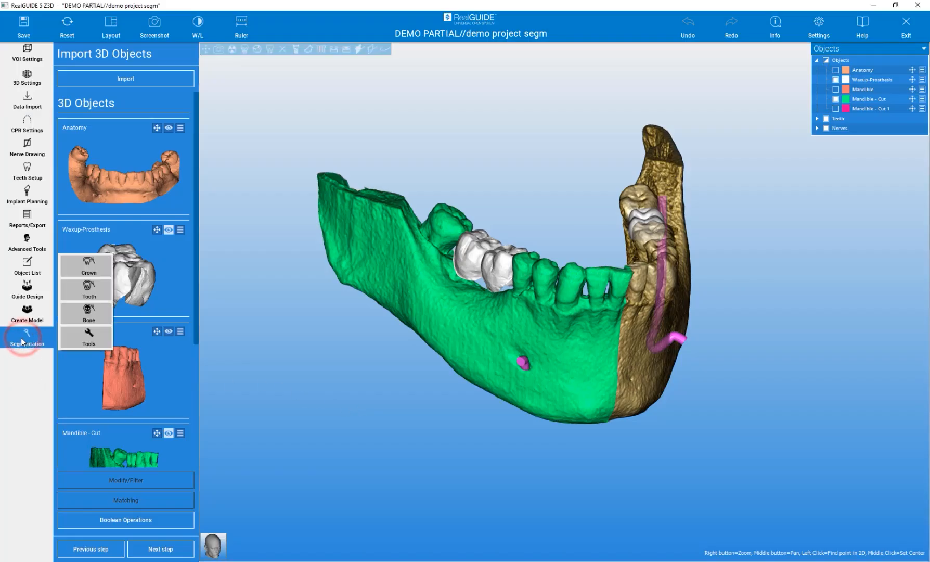
Start Tooth segmentation and zoom the panoramic and cross-section views onto the right lower premolar
left_click(85, 292)
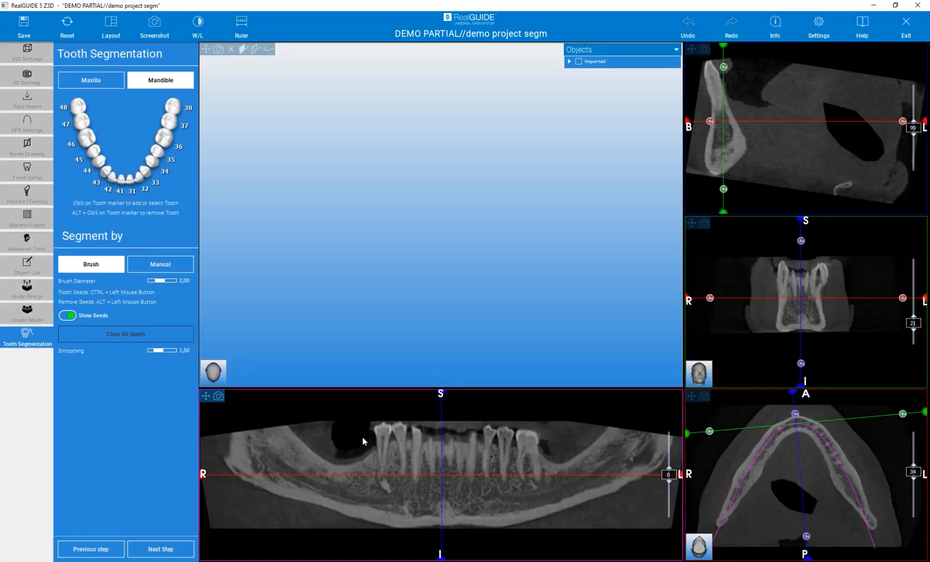
left_click_drag(385, 446, 381, 443)
right_click_drag(381, 442, 379, 355)
mouse_move(421, 462)
right_mouse_down()
mouse_move(417, 425)
mouse_move(419, 474)
right_mouse_up()
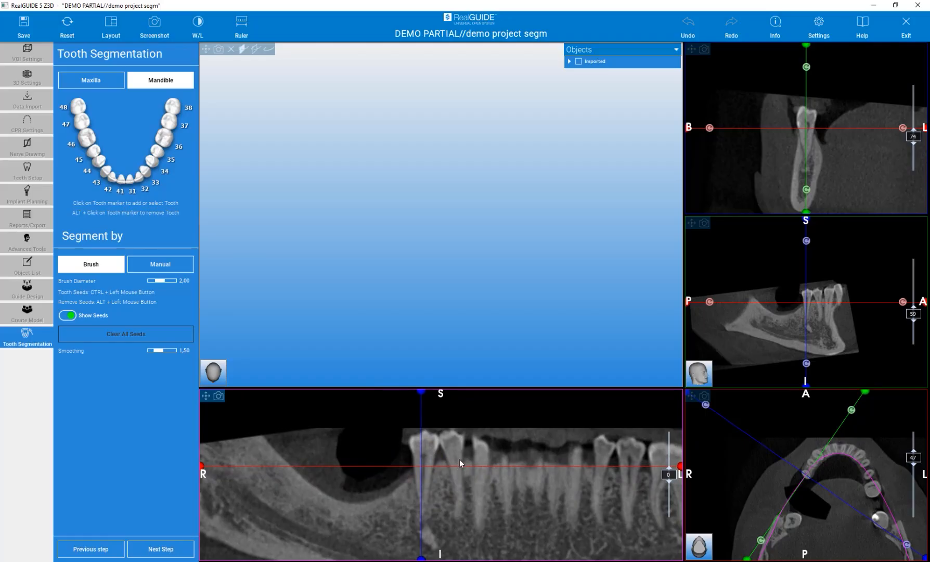
right_click_drag(805, 131, 809, 120)
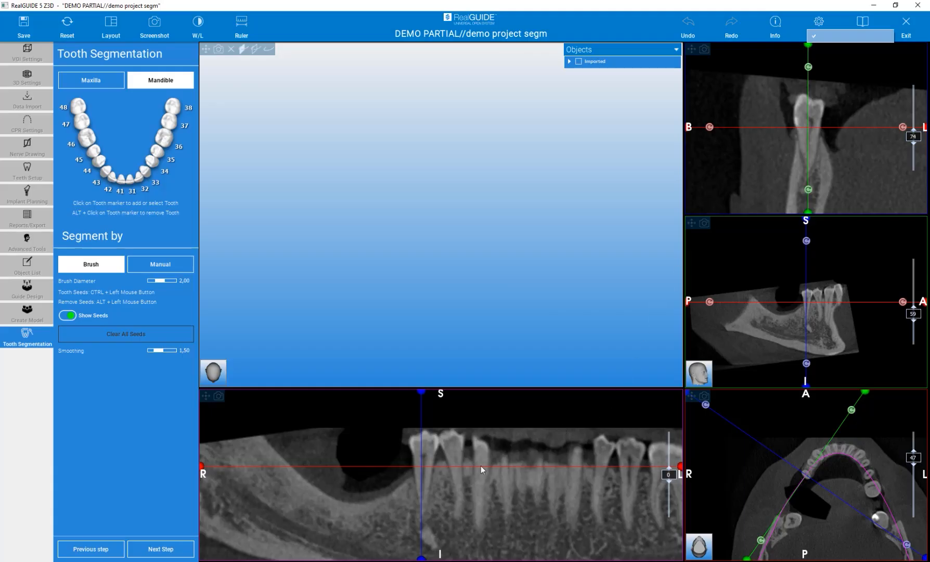
Seed tooth 45 in the cross-section, inspect its purple 3D model, and move to the neighbouring tooth
left_click(93, 153)
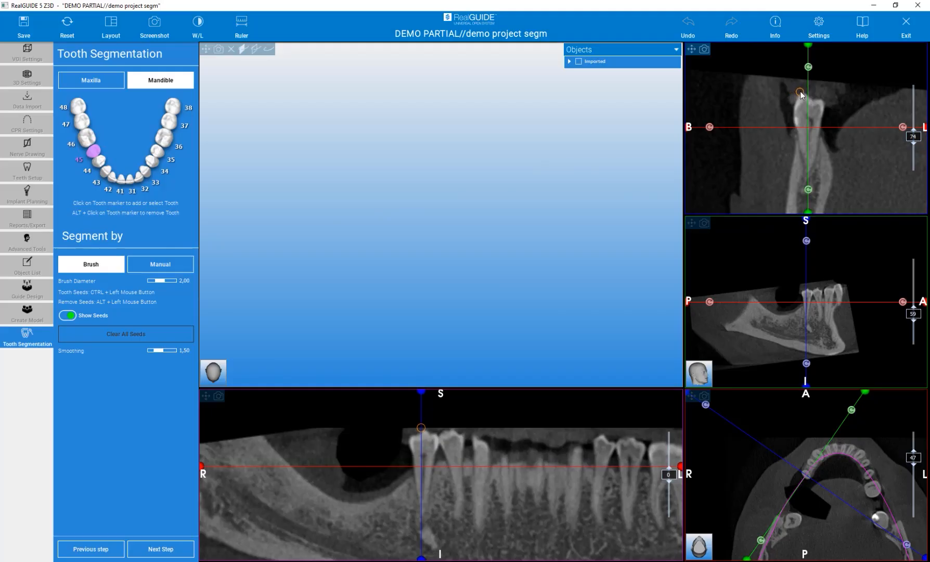
mouse_move(799, 92)
left_mouse_down("ctrl")
mouse_move(789, 112)
mouse_move(805, 178)
mouse_move(826, 116)
mouse_move(822, 98)
mouse_move(802, 91)
left_mouse_up("ctrl")
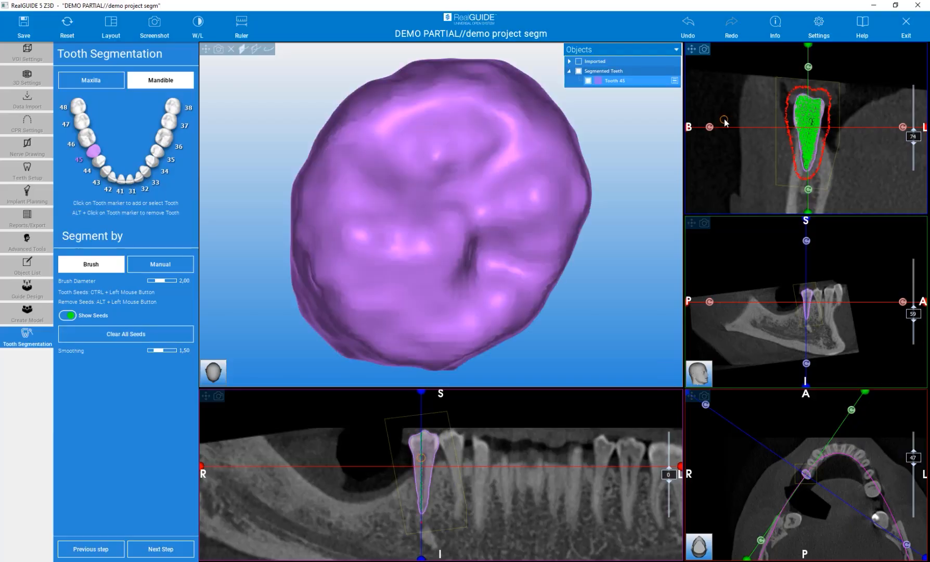
scroll(551, 208, "down", 5)
mouse_move(560, 297)
left_mouse_down()
mouse_move(515, 189)
mouse_move(391, 172)
mouse_move(584, 172)
mouse_move(572, 190)
left_mouse_up()
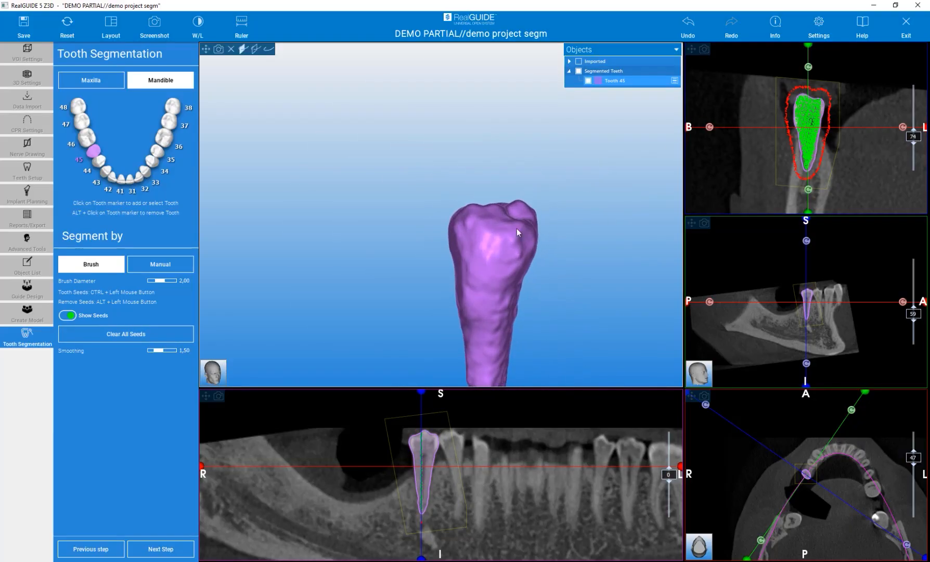
scroll(499, 216, "down", 6)
mouse_move(507, 281)
left_mouse_down()
mouse_move(666, 275)
mouse_move(504, 265)
left_mouse_up()
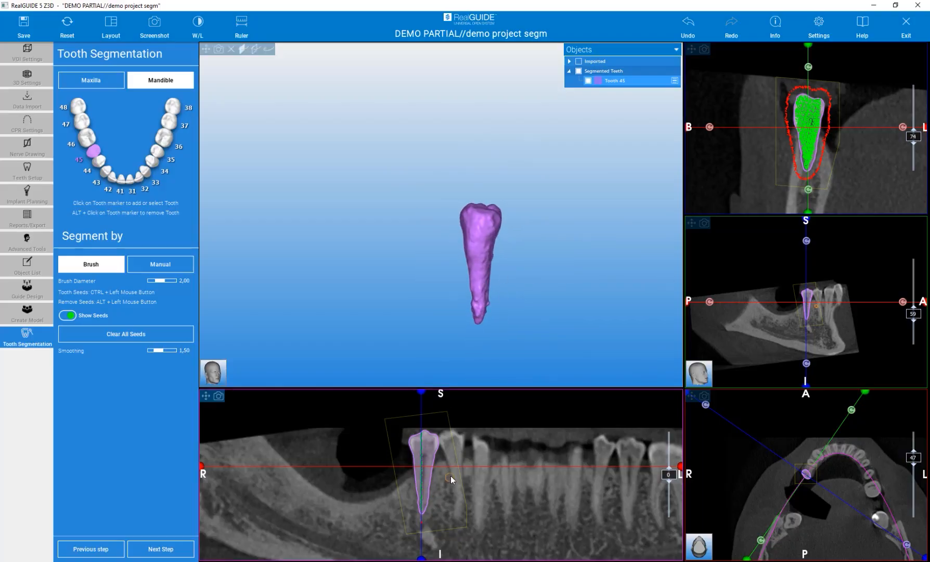
left_click_drag(455, 472, 456, 474)
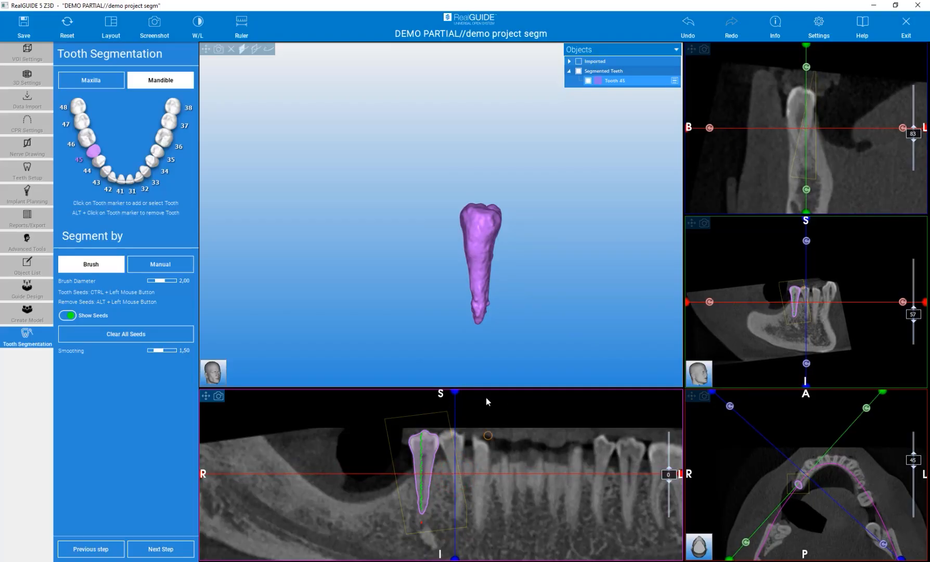
Seed tooth 44 into a green model, then deepen the panoramic slice to reveal the wisdom tooth
left_click(98, 160)
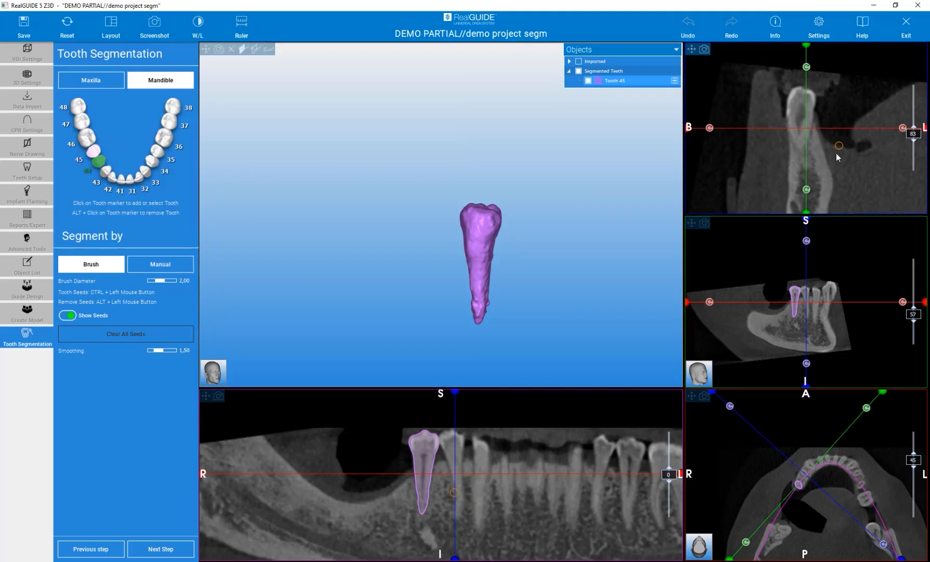
mouse_move(801, 90)
left_mouse_down("ctrl")
mouse_move(803, 79)
mouse_move(786, 111)
mouse_move(798, 162)
mouse_move(816, 113)
mouse_move(805, 90)
left_mouse_up("ctrl")
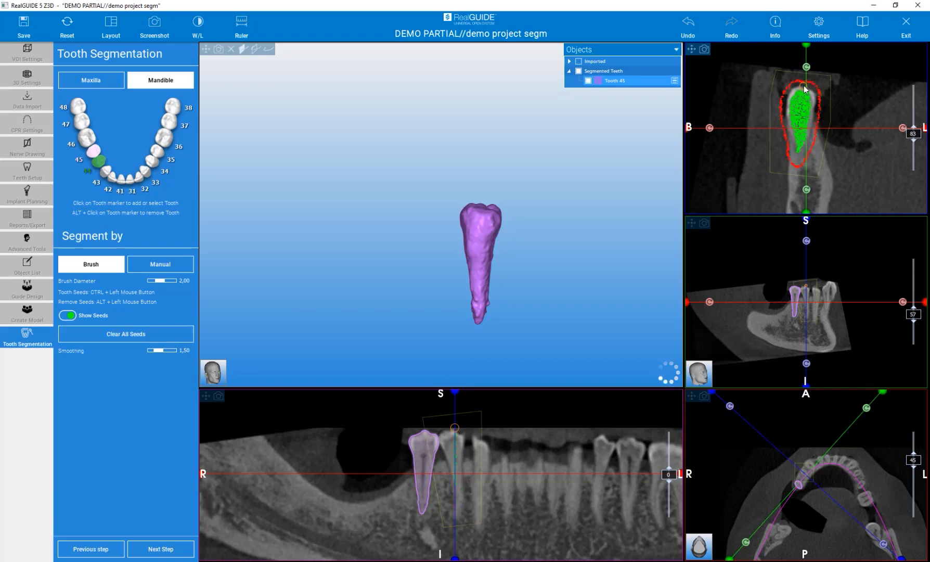
mouse_move(571, 208)
left_mouse_down()
mouse_move(661, 209)
mouse_move(618, 214)
left_mouse_up()
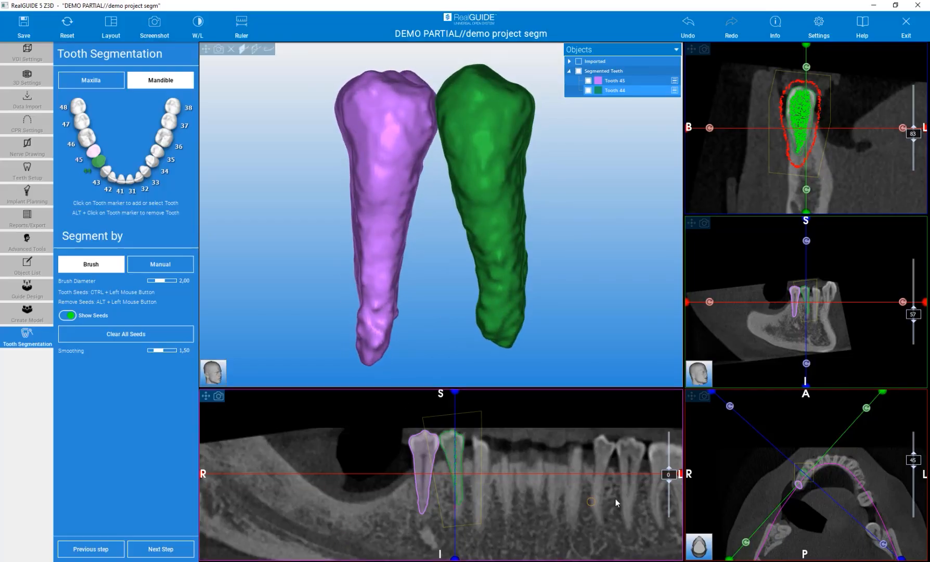
left_click_drag(669, 473, 662, 494)
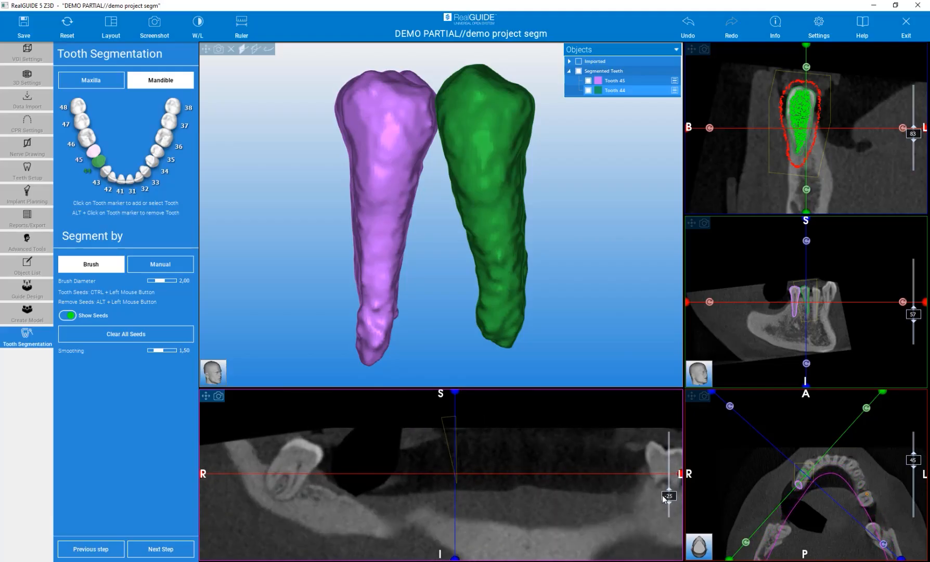
Centre the cross-sections on the lower right wisdom tooth and tilt them along its long axis
left_click(291, 472)
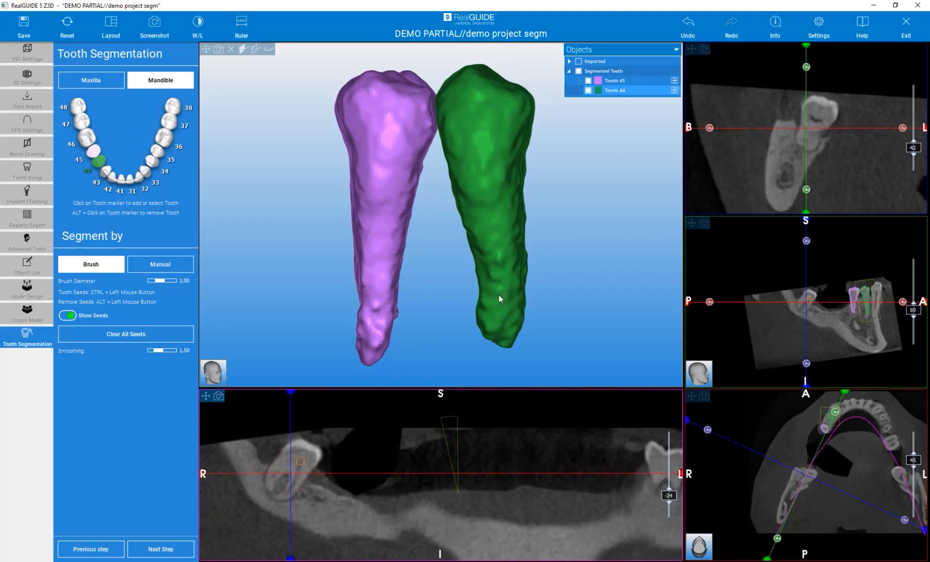
left_click_drag(805, 66, 820, 66)
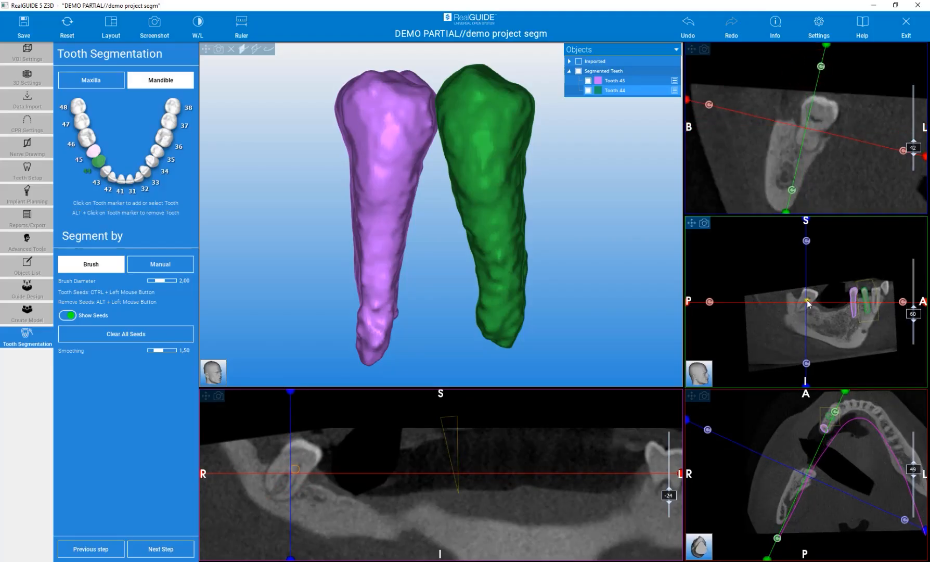
scroll(796, 298, "up", 5)
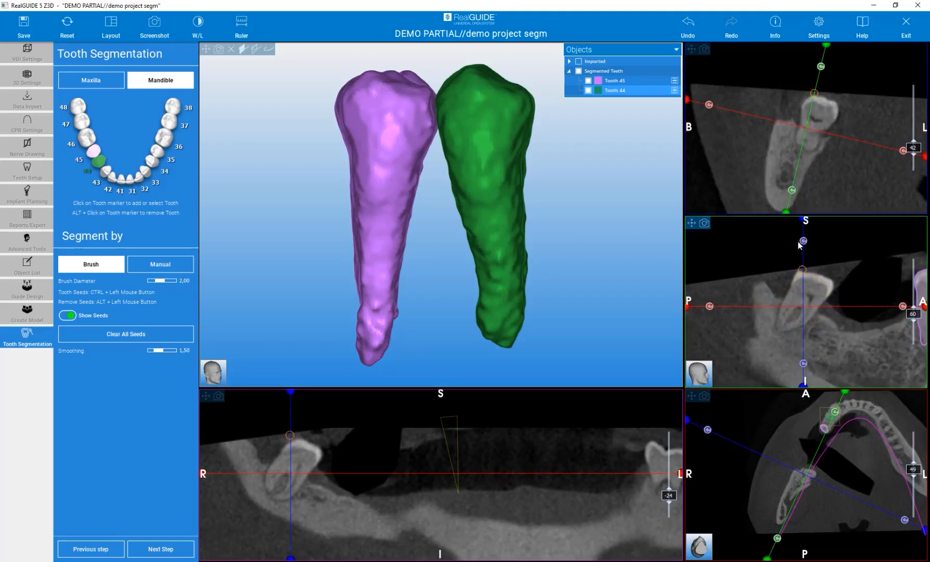
left_click_drag(803, 241, 830, 239)
left_click_drag(801, 309, 800, 306)
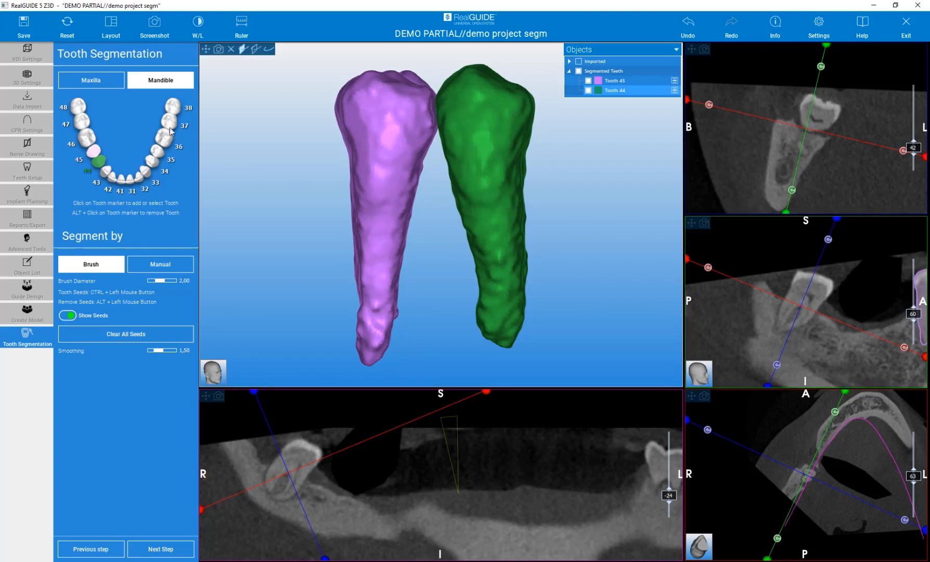
Seed tooth 48 into a red 3D model, view it from above, and switch to Manual seeding
left_click(77, 106)
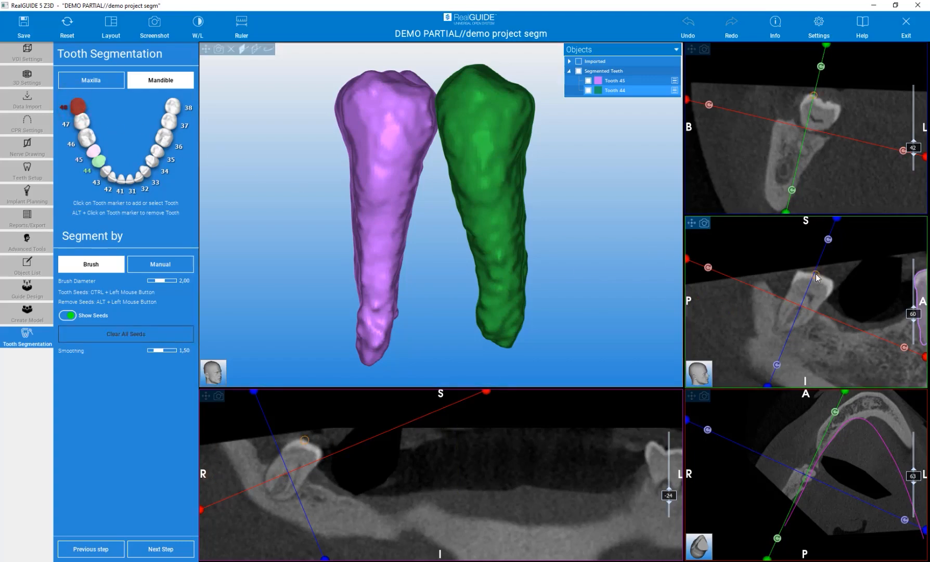
mouse_move(798, 266)
left_mouse_down("ctrl")
mouse_move(780, 337)
mouse_move(797, 312)
mouse_move(784, 333)
mouse_move(804, 329)
mouse_move(834, 294)
mouse_move(830, 281)
mouse_move(805, 272)
left_mouse_up("ctrl")
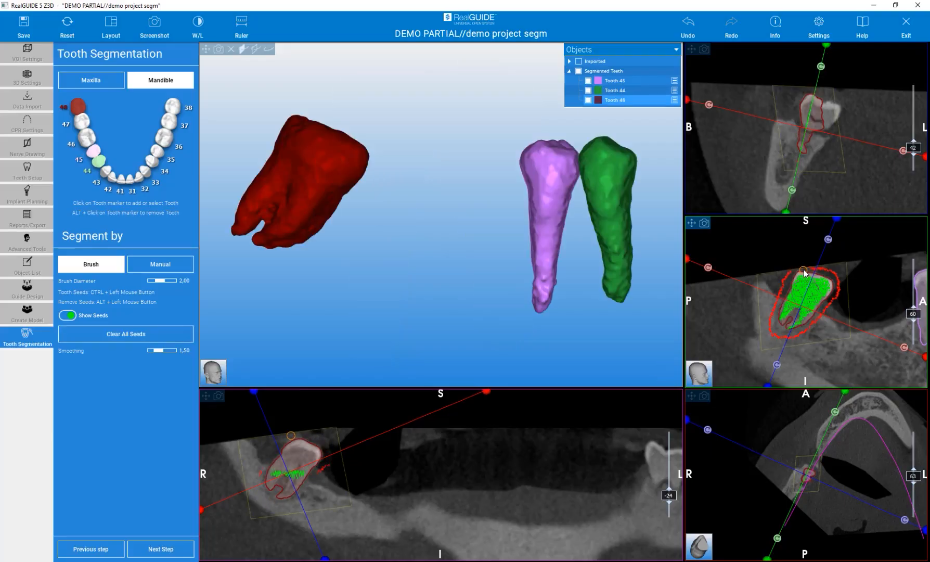
left_click_drag(371, 233, 403, 249)
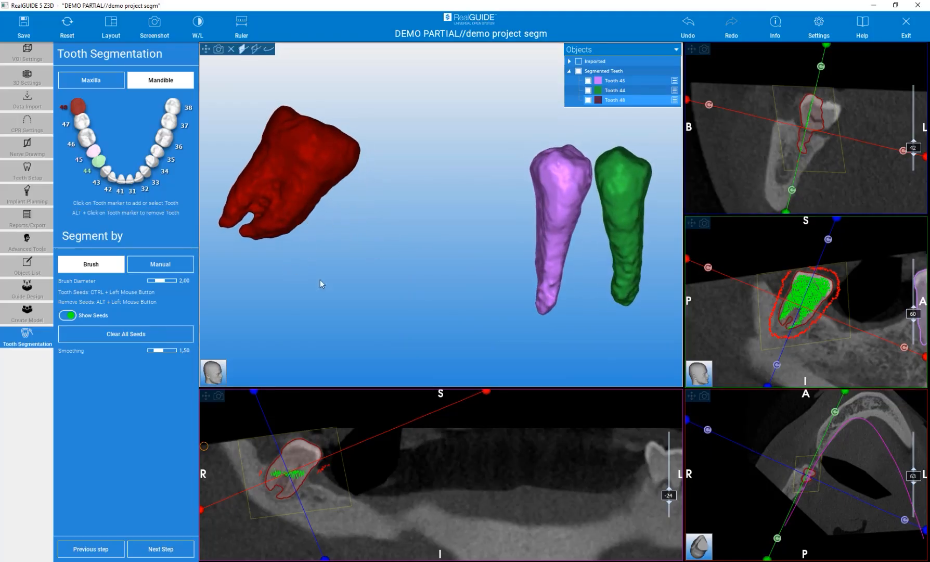
left_click_drag(392, 167, 419, 169)
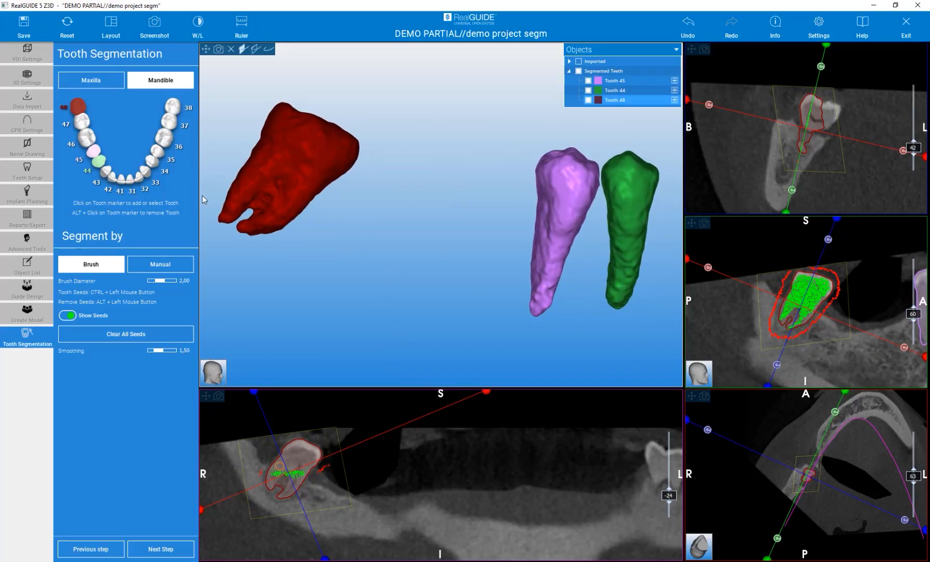
left_click(159, 265)
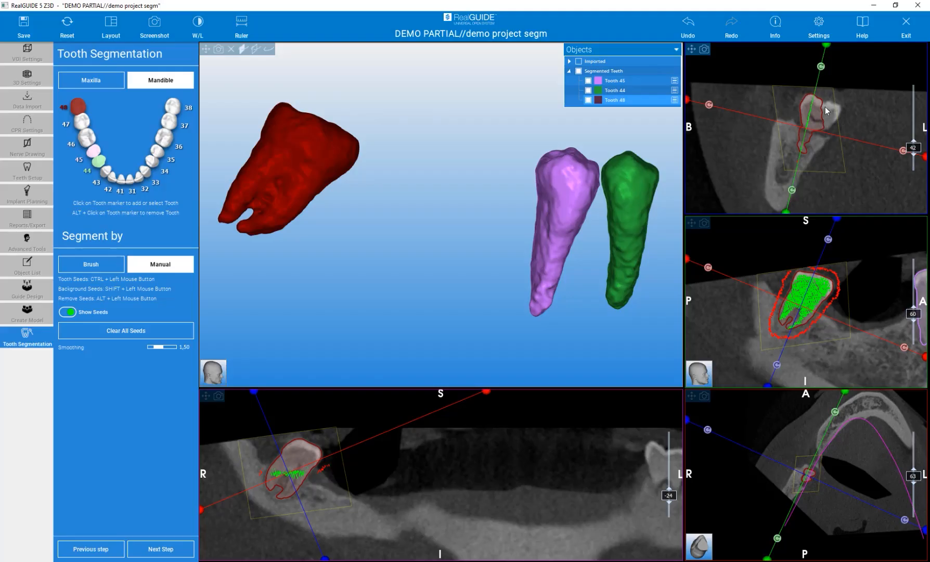
Add manual tooth seeds over the tooth 48 crown so its red model shows two separate roots
mouse_move(825, 107)
left_mouse_down("ctrl")
mouse_move(835, 113)
mouse_move(827, 124)
left_mouse_up("ctrl")
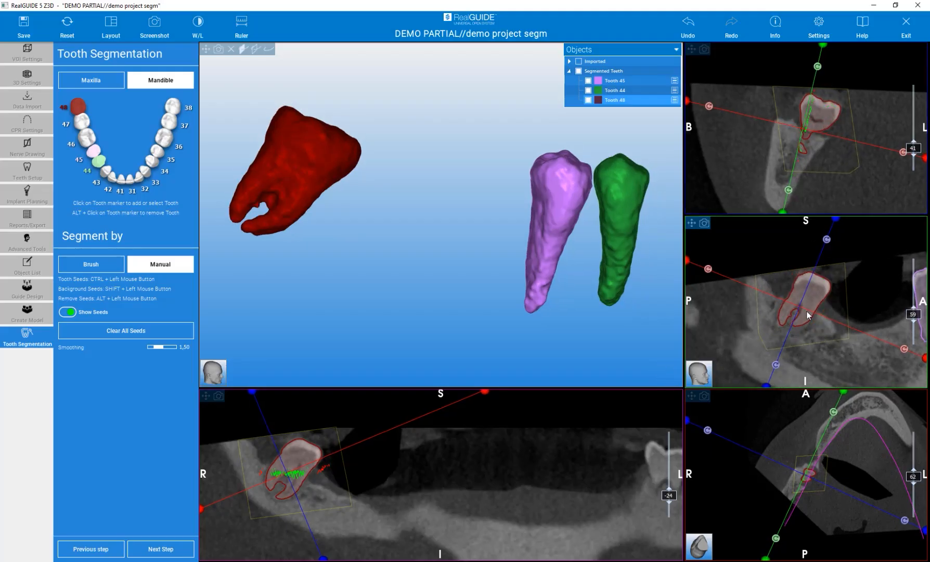
scroll(806, 312, "down", 1)
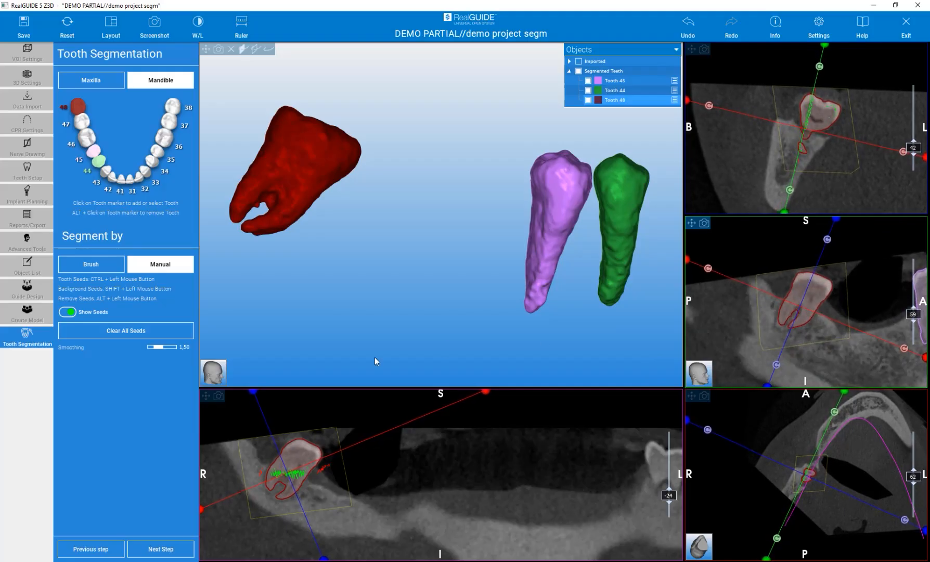
right_click_drag(279, 480, 330, 420)
scroll(361, 477, "up", 4)
scroll(362, 481, "down", 4)
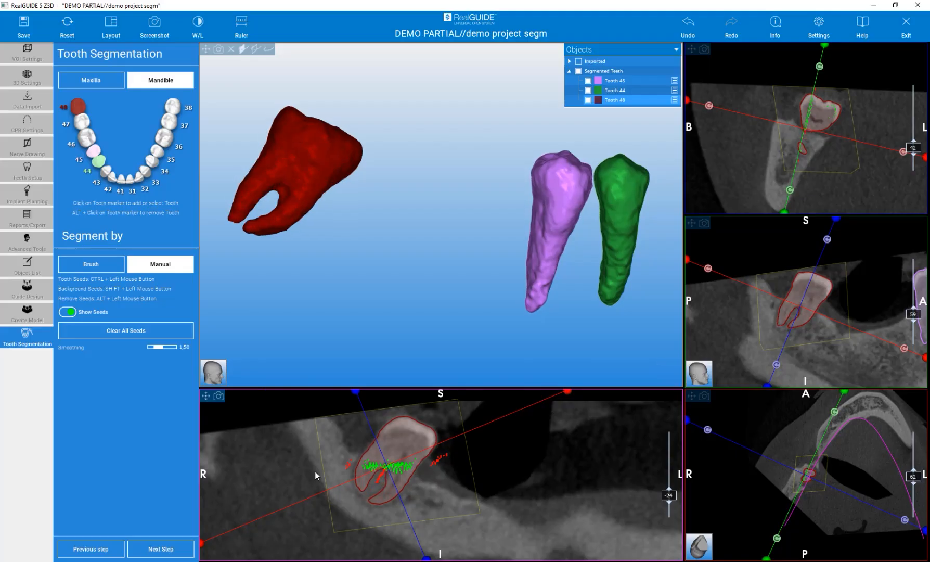
mouse_move(367, 259)
left_mouse_down()
mouse_move(388, 317)
mouse_move(367, 264)
mouse_move(525, 242)
mouse_move(335, 172)
mouse_move(322, 156)
mouse_move(360, 287)
mouse_move(355, 274)
left_mouse_up()
scroll(355, 274, "down", 1)
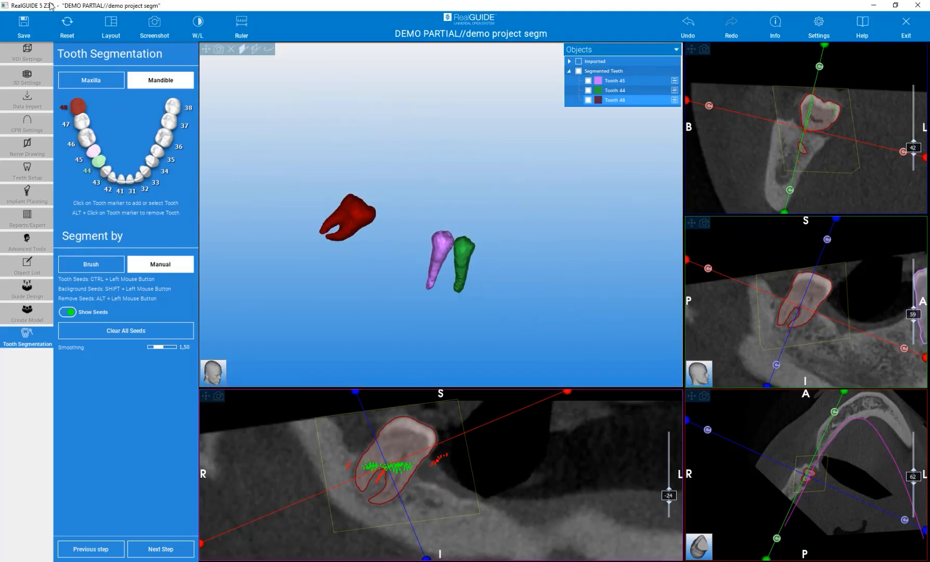
Reset the views, centre the slices on the lower left molar, and brush tooth seeds onto its crown
left_click(68, 26)
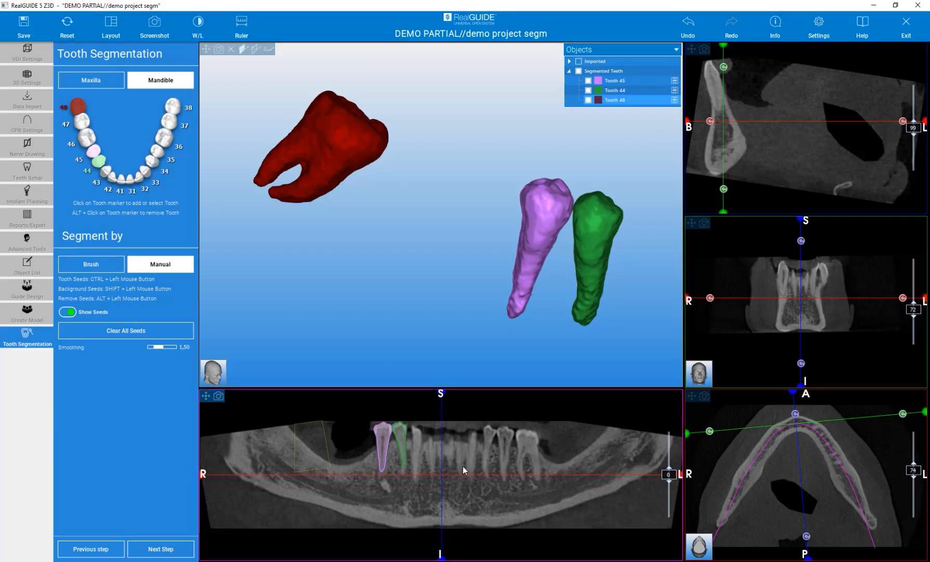
left_click(528, 452)
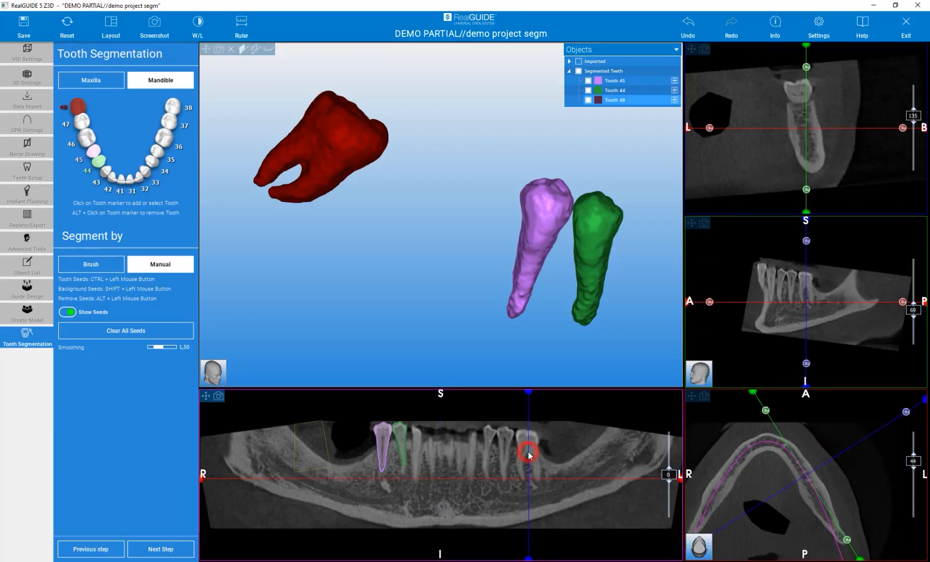
left_click(526, 450)
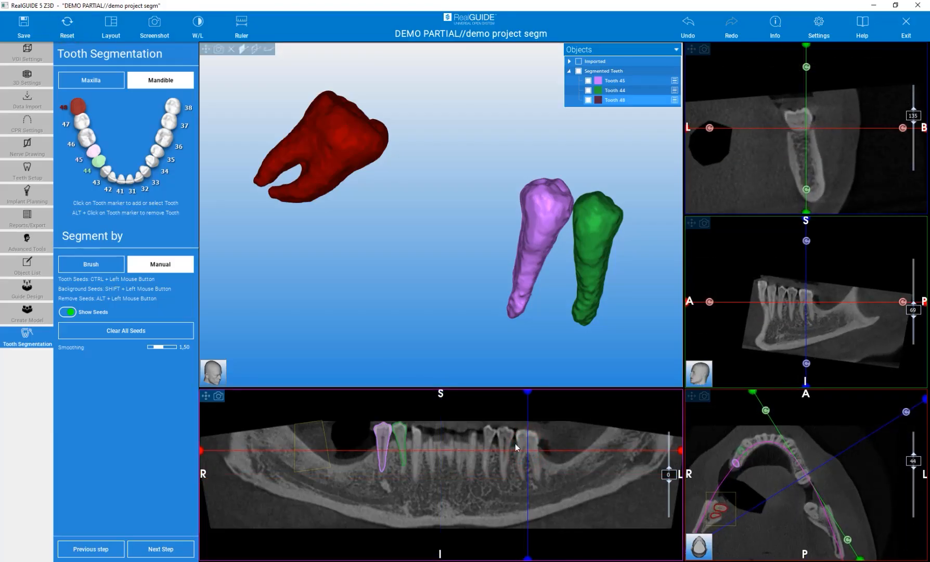
left_click(91, 264)
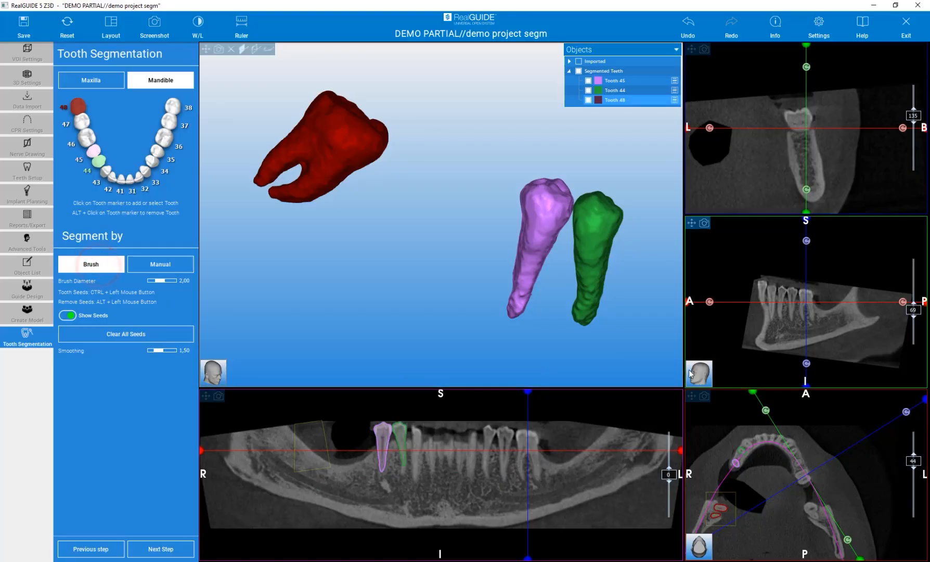
scroll(812, 322, "up", 5)
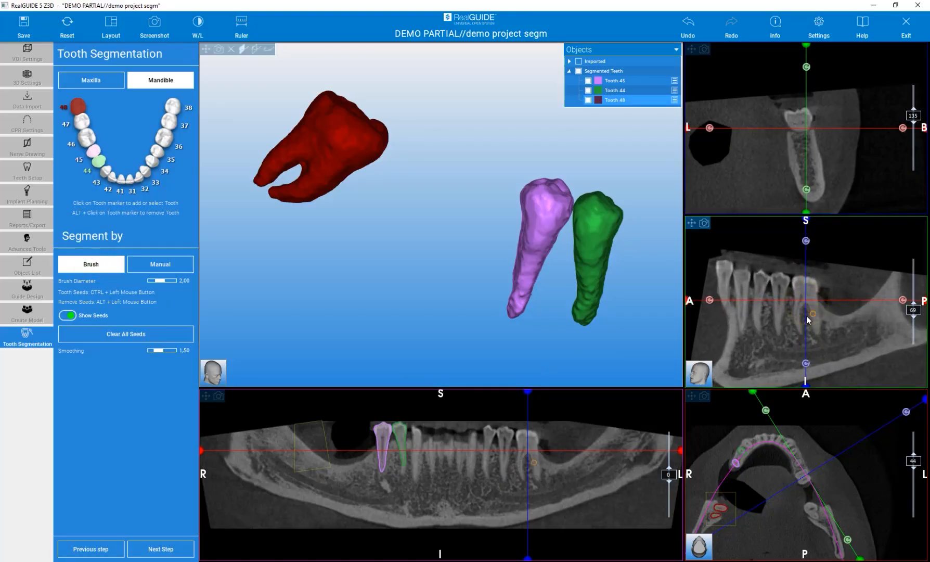
right_click_drag(803, 280, 804, 272)
mouse_move(801, 260)
left_mouse_down("ctrl")
mouse_move(788, 265)
mouse_move(790, 284)
left_mouse_up("ctrl")
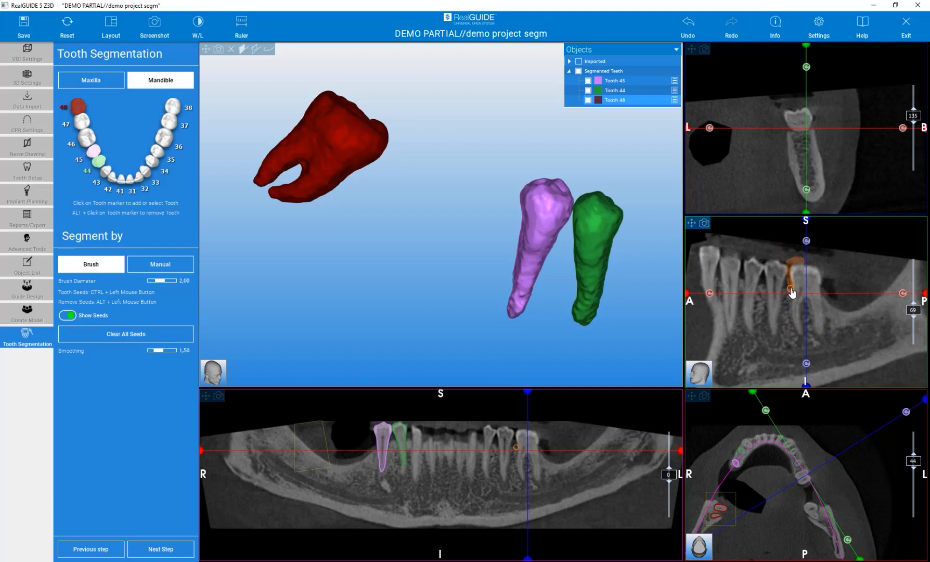
Brush a tooth seed on tooth 36 to generate its 3D model
left_click(167, 139)
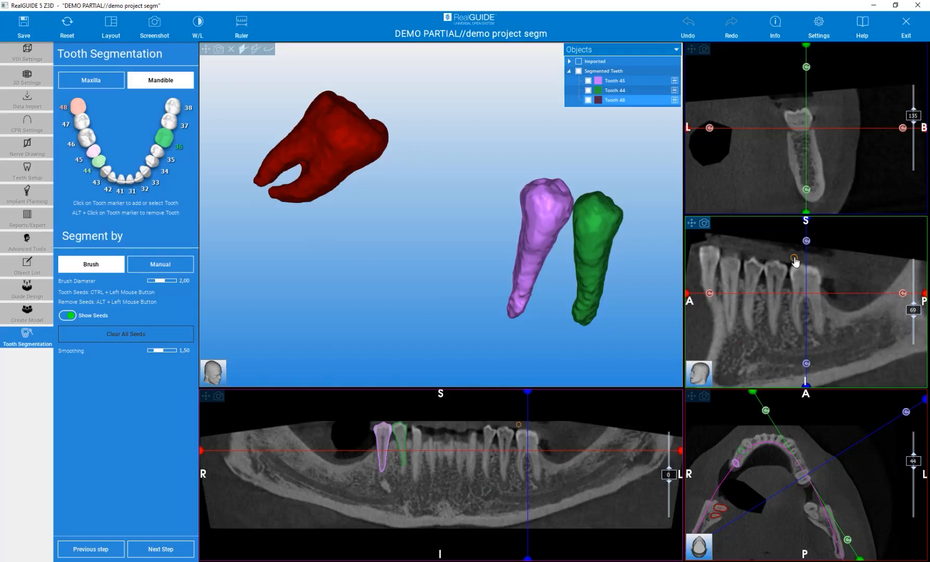
left_click_drag(796, 263, 791, 278, "ctrl")
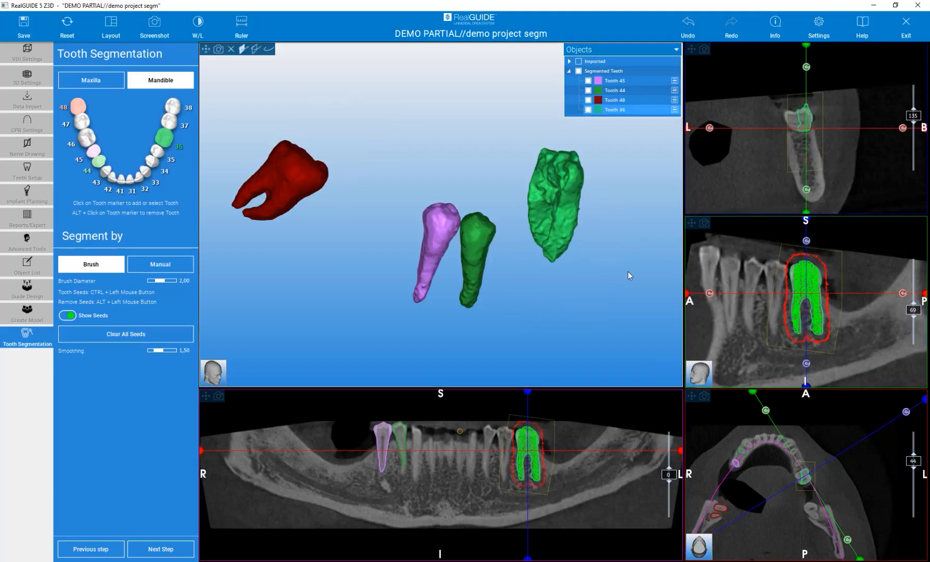
scroll(754, 309, "down", 2)
scroll(754, 308, "up", 4)
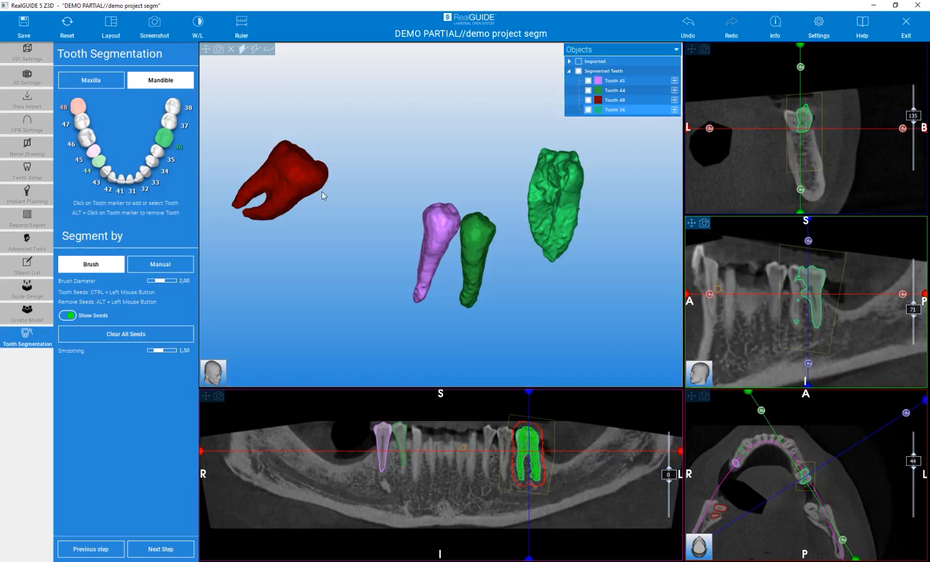
Refine tooth 36 with manual background seeds, check its green two-rooted model, and select tooth 35
left_click(172, 268)
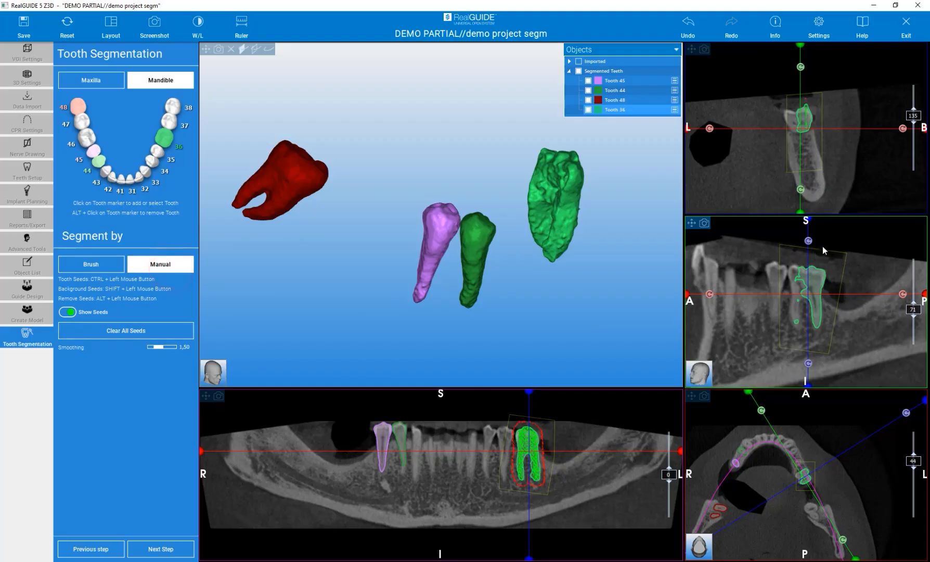
left_click_drag(793, 116, 797, 133, "shift")
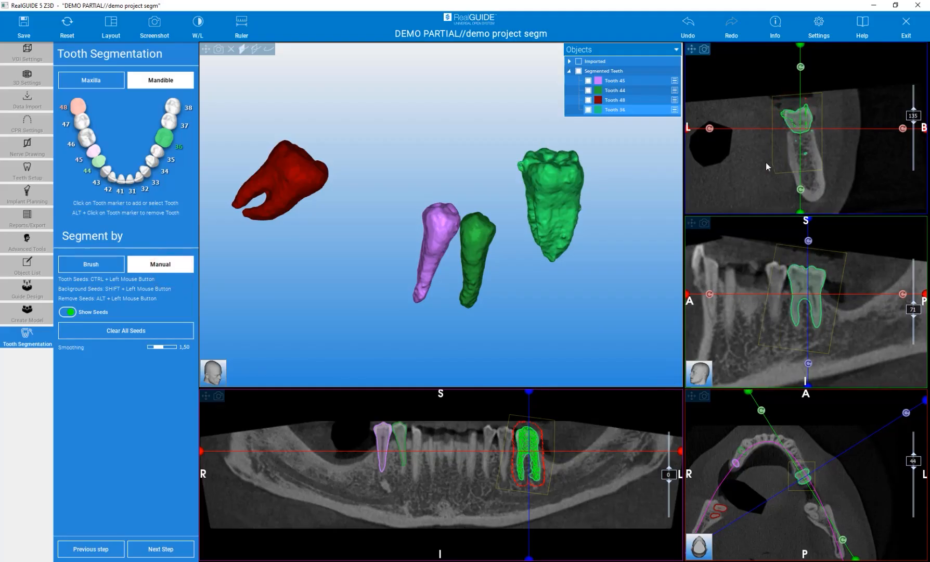
left_click_drag(617, 259, 572, 296)
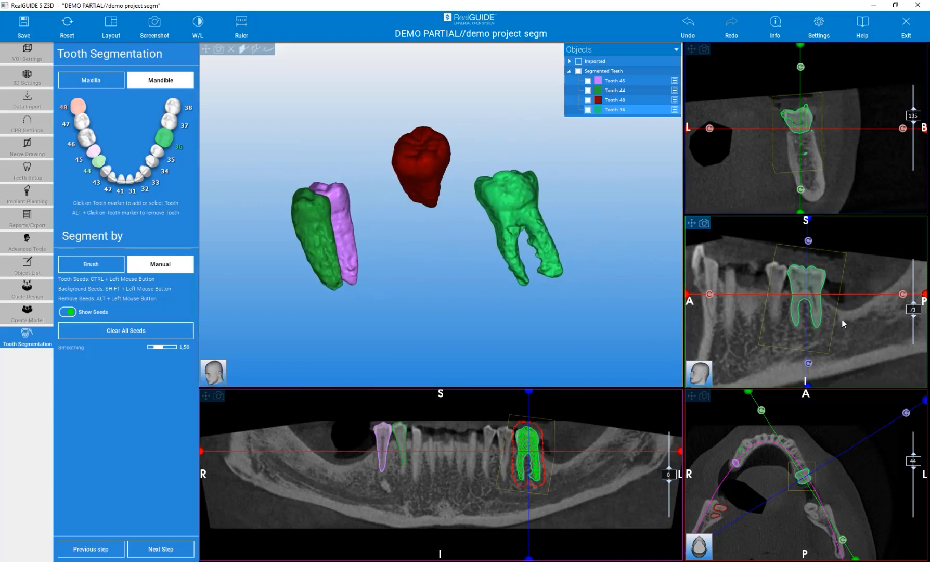
scroll(841, 317, "down", 2)
scroll(842, 318, "down", 2)
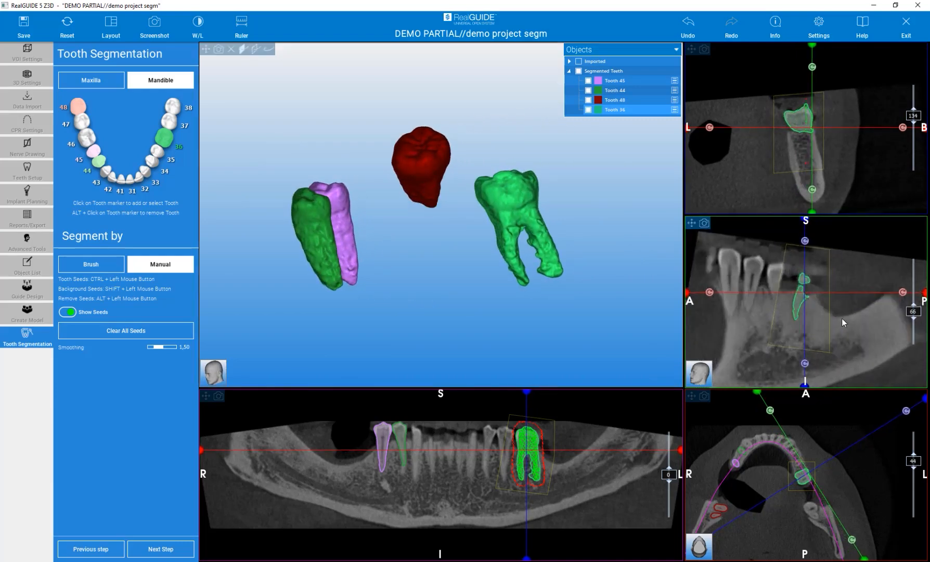
scroll(841, 317, "up", 3)
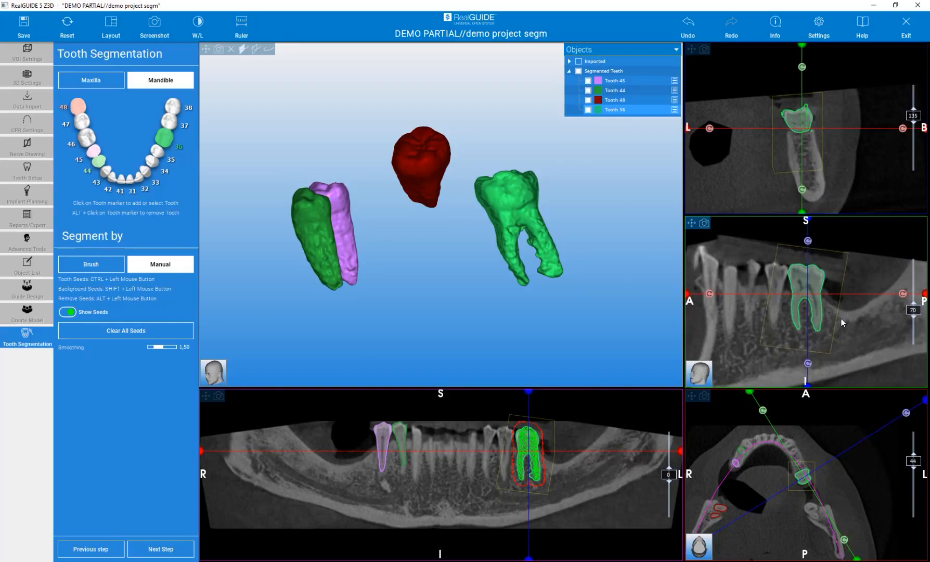
scroll(841, 318, "down", 1)
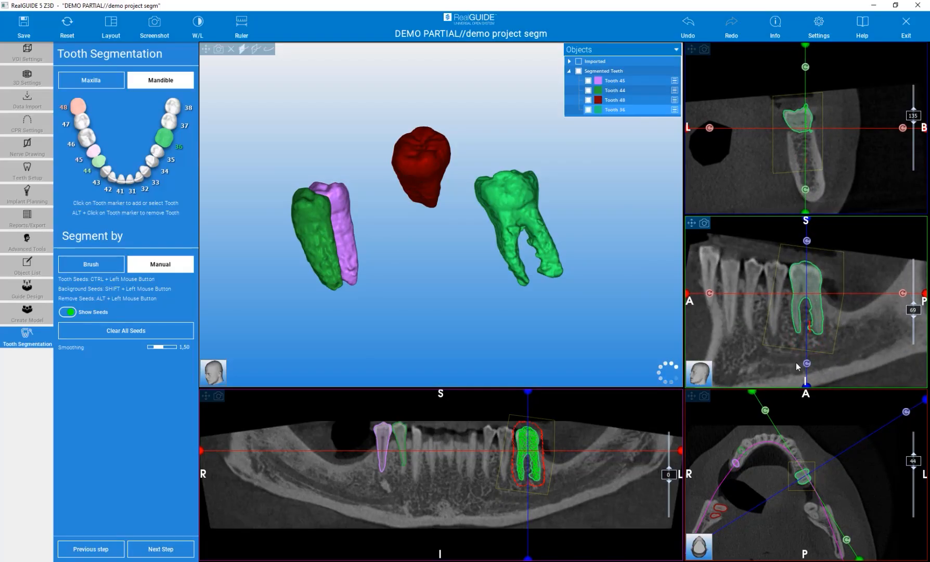
scroll(791, 312, "up", 1)
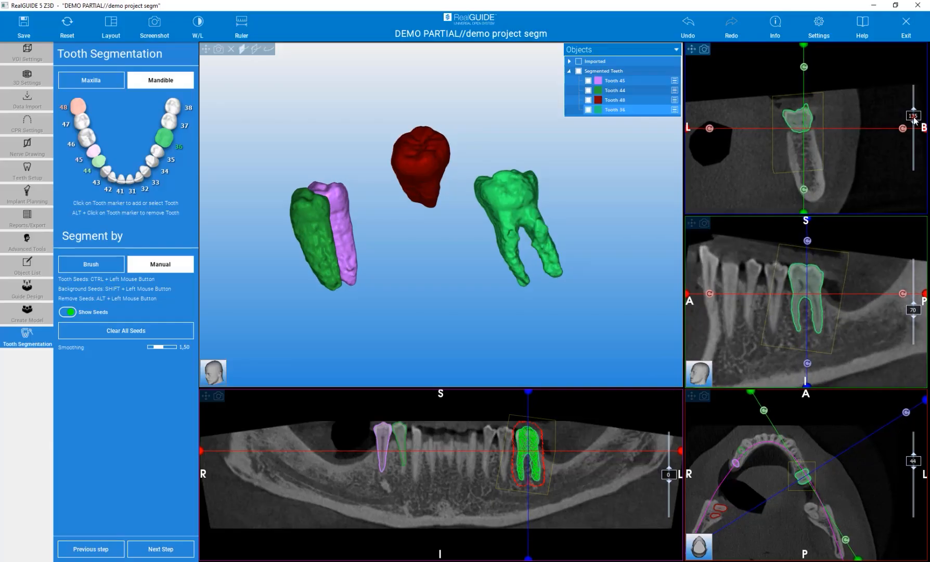
left_click_drag(914, 120, 914, 121)
scroll(834, 155, "down", 6)
scroll(834, 155, "up", 6)
scroll(834, 155, "up", 4)
scroll(834, 157, "up", 4)
scroll(834, 156, "down", 3)
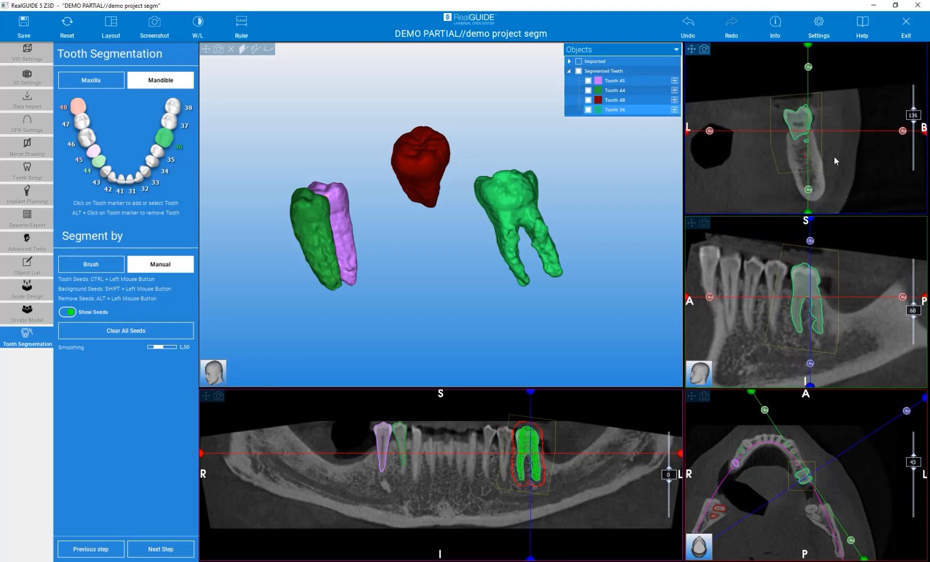
left_click(503, 450, "shift")
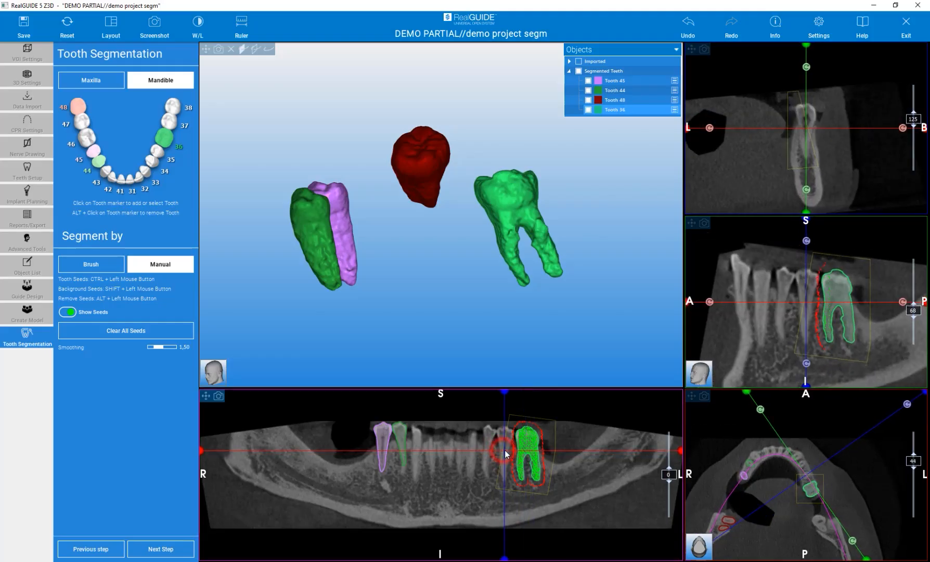
left_click(174, 159)
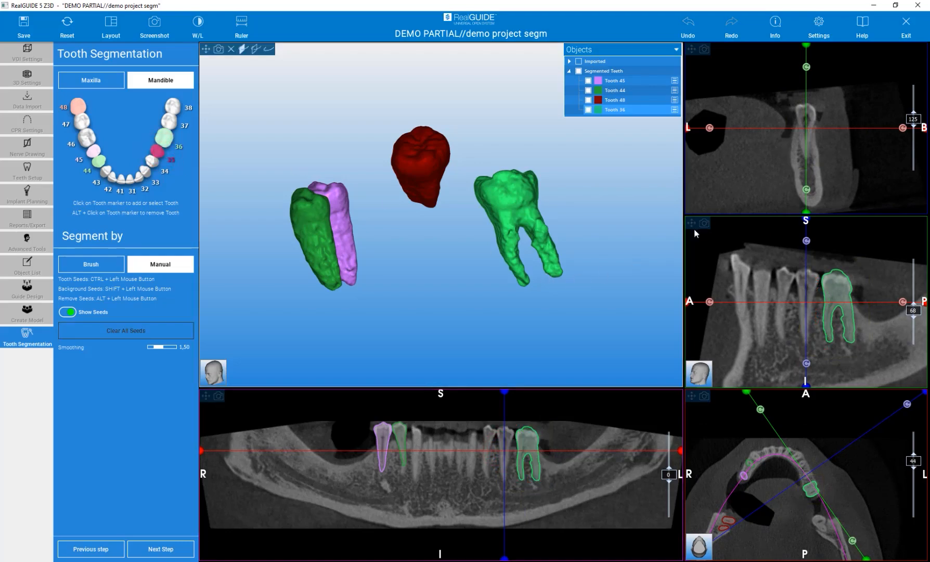
Brush-seed the tooth 35 crown into a magenta model and view the crowns from above
left_click(115, 265)
left_click(805, 105, "ctrl")
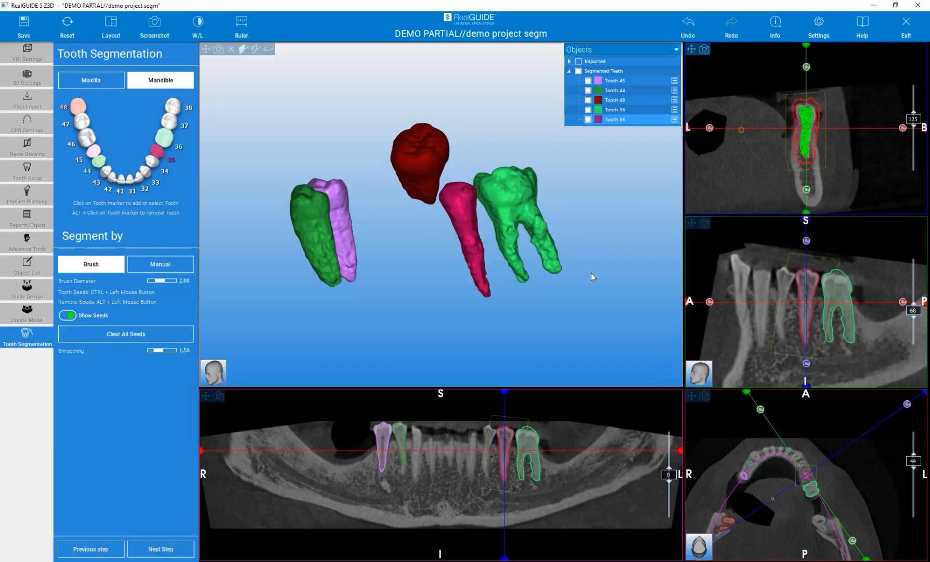
scroll(509, 416, "up", 3)
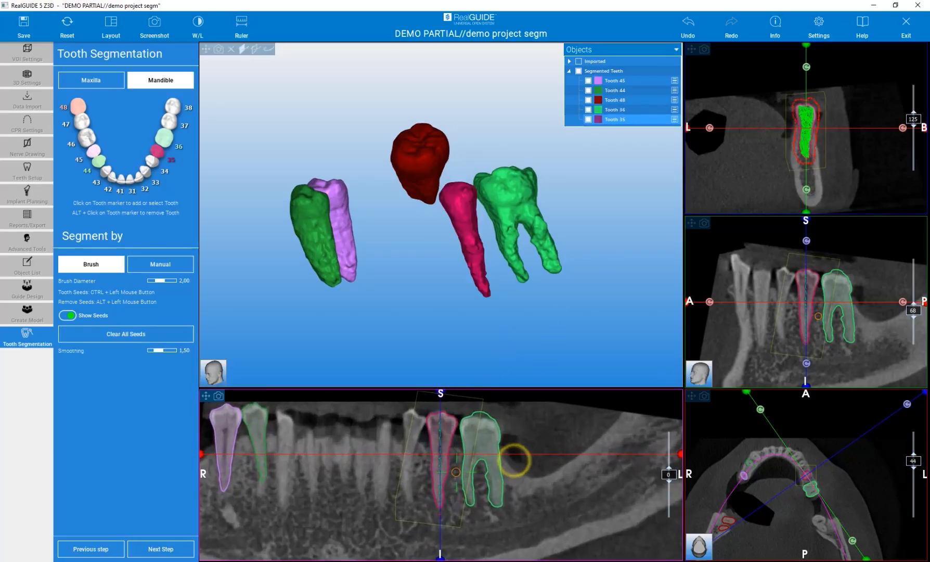
scroll(418, 497, "down", 3)
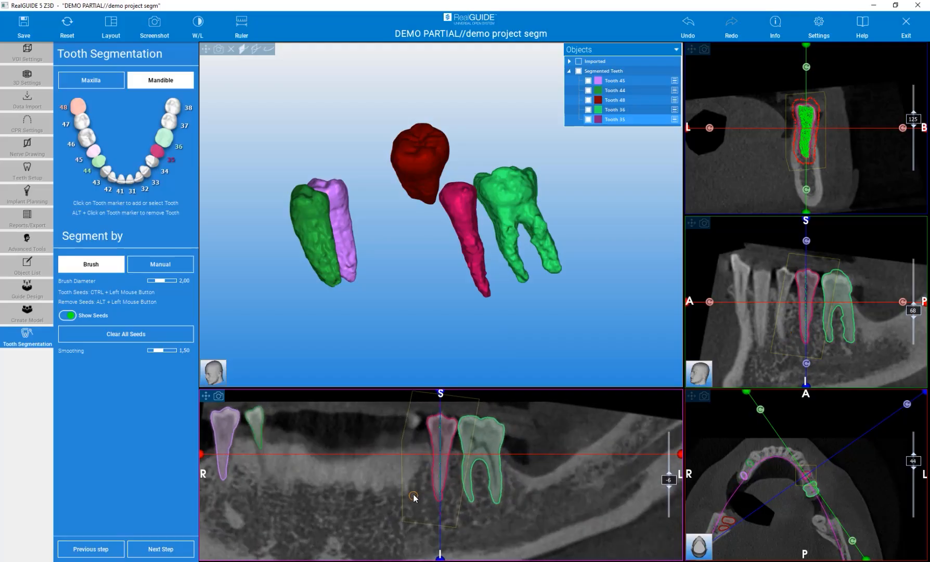
scroll(414, 494, "up", 2)
left_click_drag(400, 282, 490, 281)
scroll(490, 282, "down", 3)
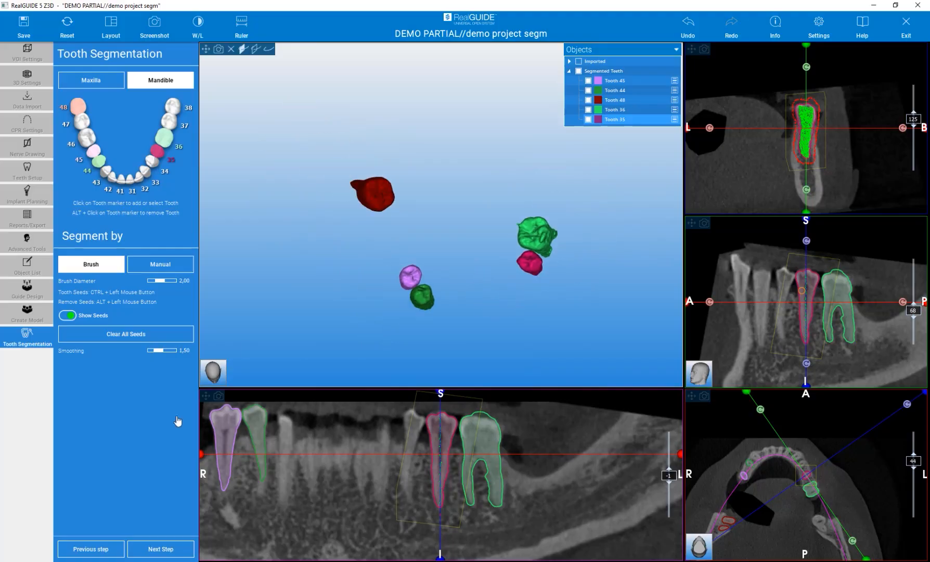
Advance to Free Form Modeling and pick the 3D Smooth brush (5.0 mm, strength 40)
left_click(170, 549)
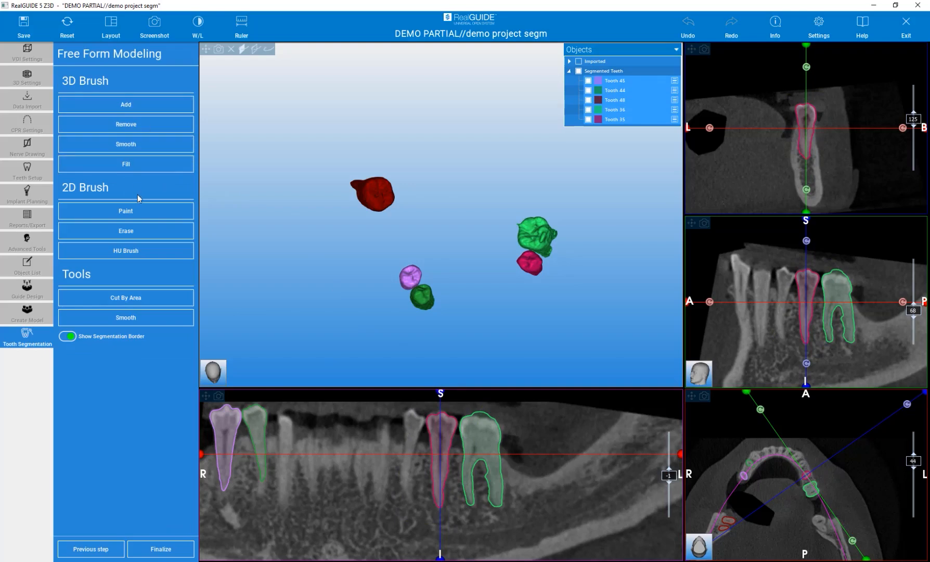
left_click(123, 146)
left_click_drag(325, 308, 388, 268)
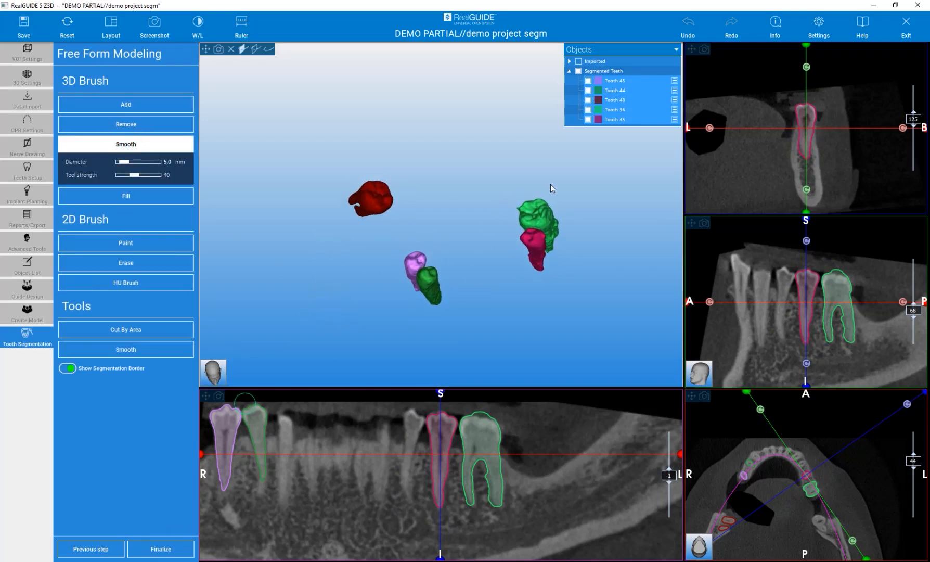
scroll(552, 240, "up", 6)
left_click_drag(595, 270, 394, 242)
Smooth the roots of the green Tooth 36 in the side view
left_click_drag(505, 259, 512, 268)
left_click_drag(513, 251, 529, 305)
left_click_drag(456, 286, 458, 295)
left_click_drag(461, 227, 482, 321)
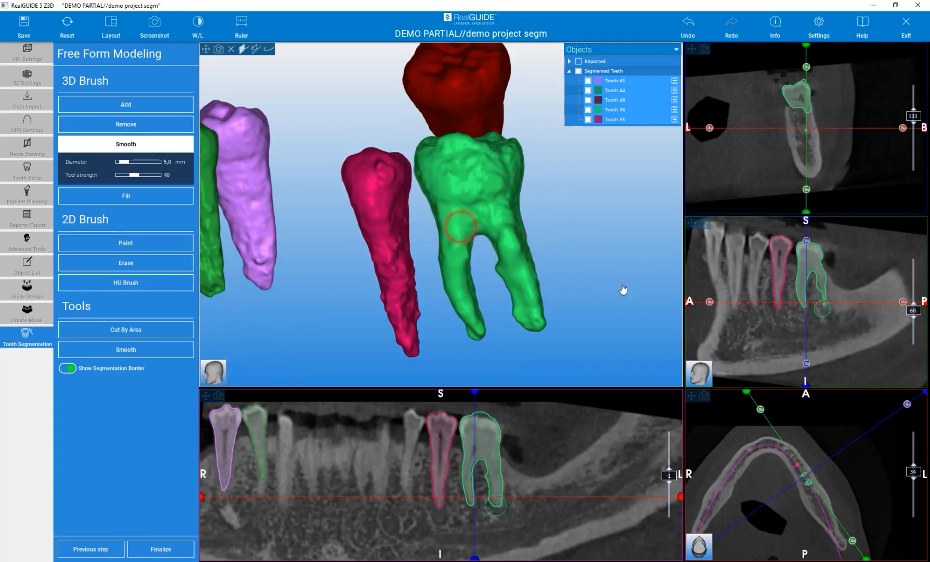
Turn the teeth toward their biting surfaces and smooth the pink tooth's surface
left_click_drag(577, 226, 457, 272)
left_click_drag(545, 226, 445, 262)
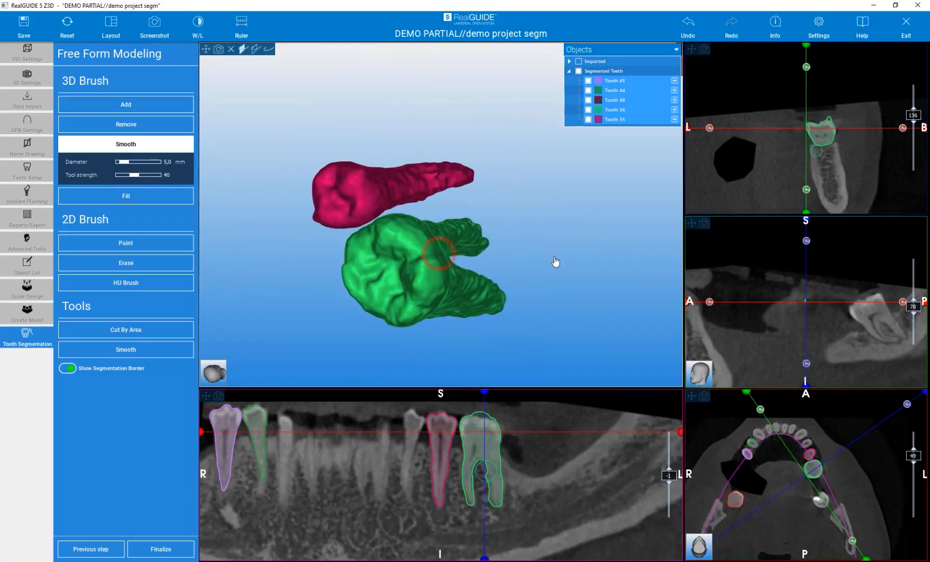
left_click_drag(546, 264, 448, 262)
left_click_drag(544, 315, 502, 305)
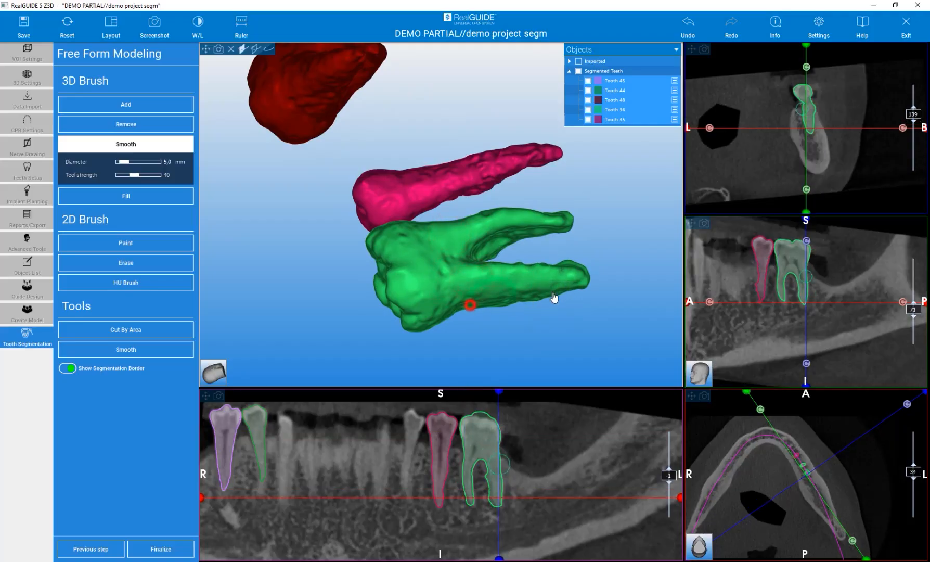
mouse_move(282, 270)
left_mouse_down()
mouse_move(320, 353)
mouse_move(276, 332)
mouse_move(445, 150)
mouse_move(276, 289)
mouse_move(458, 226)
mouse_move(486, 254)
left_mouse_up()
mouse_move(475, 336)
left_mouse_down()
mouse_move(525, 272)
mouse_move(380, 270)
mouse_move(444, 266)
mouse_move(453, 252)
mouse_move(453, 270)
left_mouse_up()
mouse_move(536, 283)
left_mouse_down()
mouse_move(390, 323)
mouse_move(262, 301)
mouse_move(253, 315)
mouse_move(303, 284)
left_mouse_up()
left_click_drag(317, 244, 454, 266)
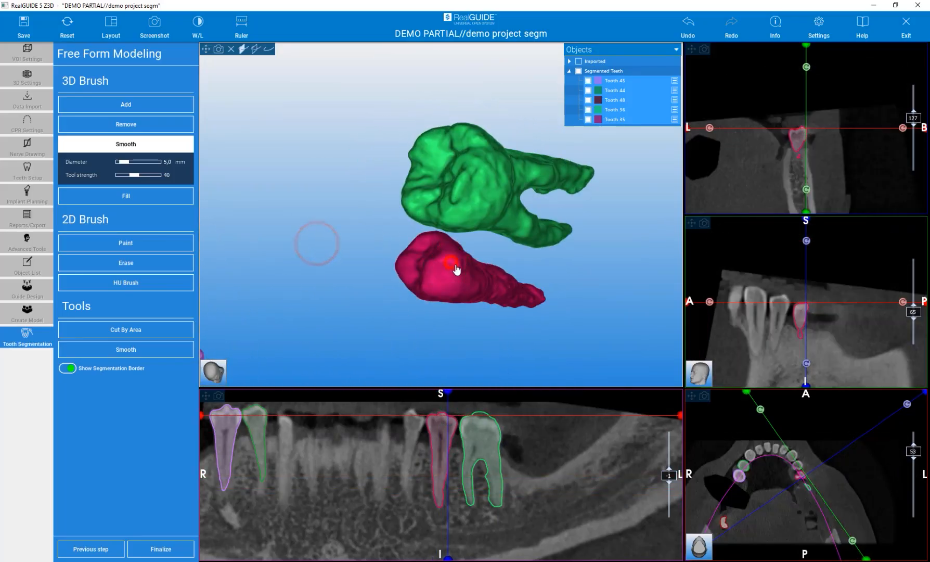
Smooth down the surfaces of the green and purple teeth from side views
mouse_move(394, 301)
left_mouse_down()
mouse_move(419, 259)
mouse_move(405, 229)
mouse_move(373, 211)
left_mouse_up()
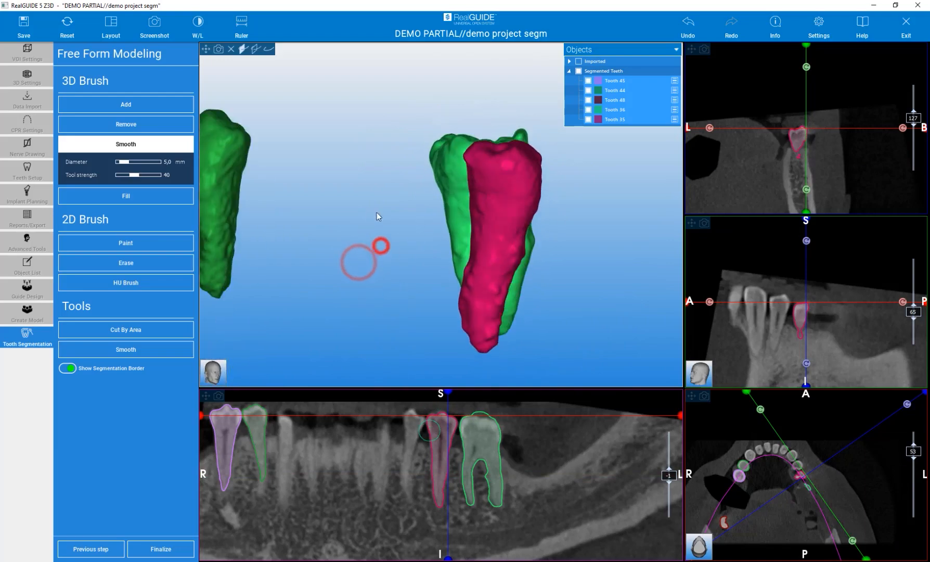
scroll(374, 235, "down", 2)
scroll(302, 192, "up", 4)
left_click_drag(311, 189, 326, 307)
mouse_move(338, 217)
left_mouse_down()
mouse_move(346, 341)
mouse_move(340, 299)
mouse_move(600, 268)
left_mouse_up()
left_click_drag(422, 203, 409, 303)
mouse_move(355, 197)
left_mouse_down()
mouse_move(362, 307)
mouse_move(348, 354)
left_mouse_up()
mouse_move(288, 274)
left_mouse_down()
mouse_move(445, 264)
mouse_move(665, 276)
left_mouse_up()
left_click_drag(498, 193, 498, 299)
scroll(358, 239, "down", 3)
Centre the view on the dark-red Tooth 48 and smooth its surface
scroll(356, 237, "down", 1)
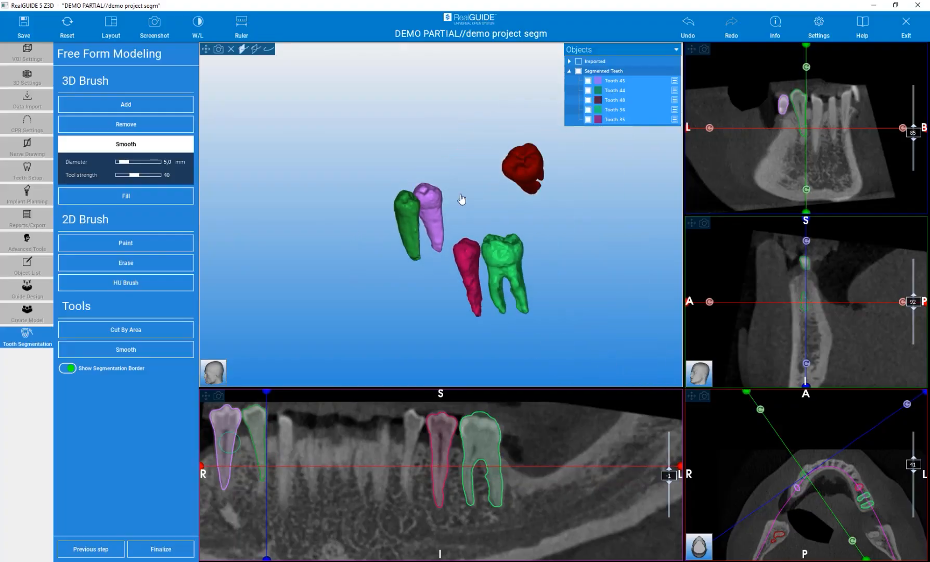
scroll(555, 157, "up", 6)
left_click_drag(554, 229, 472, 228)
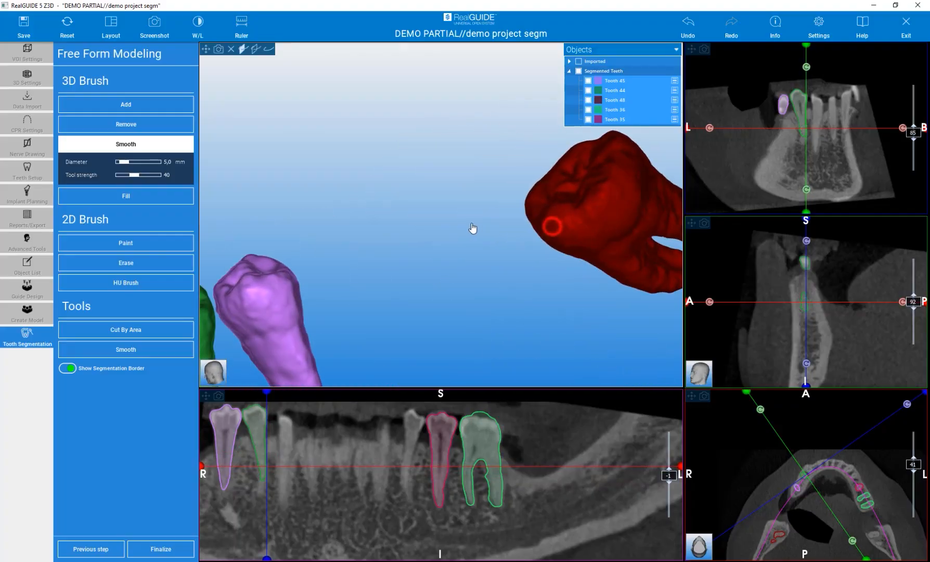
middle_click(607, 215)
left_click_drag(548, 297, 445, 298)
left_click_drag(510, 199, 578, 220)
left_click_drag(469, 256, 546, 271)
Smooth the pink tooth near its root tip and inspect the green and purple teeth from above
left_click_drag(319, 272, 296, 237)
left_click_drag(403, 263, 241, 254)
mouse_move(305, 243)
left_mouse_down()
mouse_move(283, 230)
mouse_move(362, 243)
mouse_move(355, 303)
left_mouse_up()
scroll(374, 195, "down", 8)
mouse_move(514, 217)
left_mouse_down()
mouse_move(600, 290)
mouse_move(607, 280)
mouse_move(519, 227)
mouse_move(489, 257)
left_mouse_up()
scroll(519, 227, "up", 10)
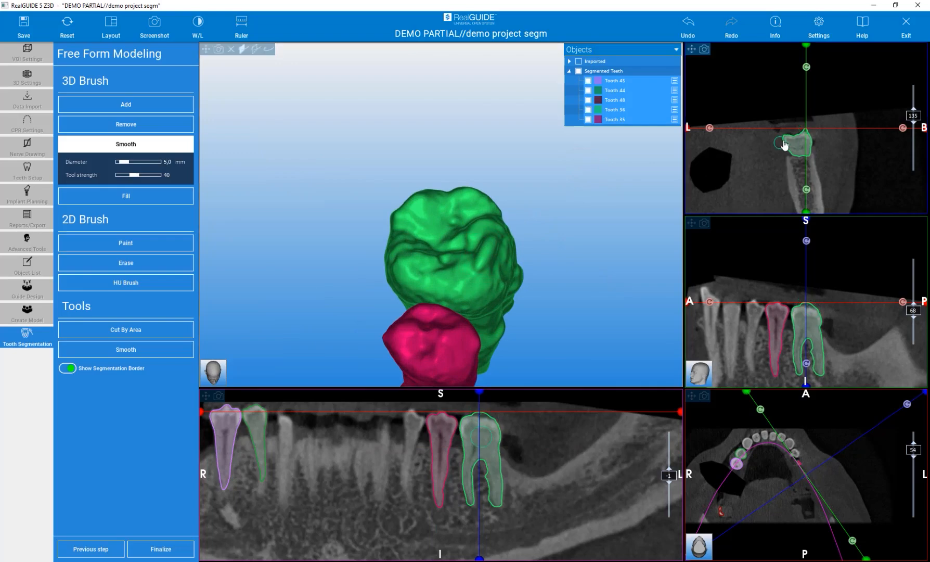
scroll(813, 127, "up", 4)
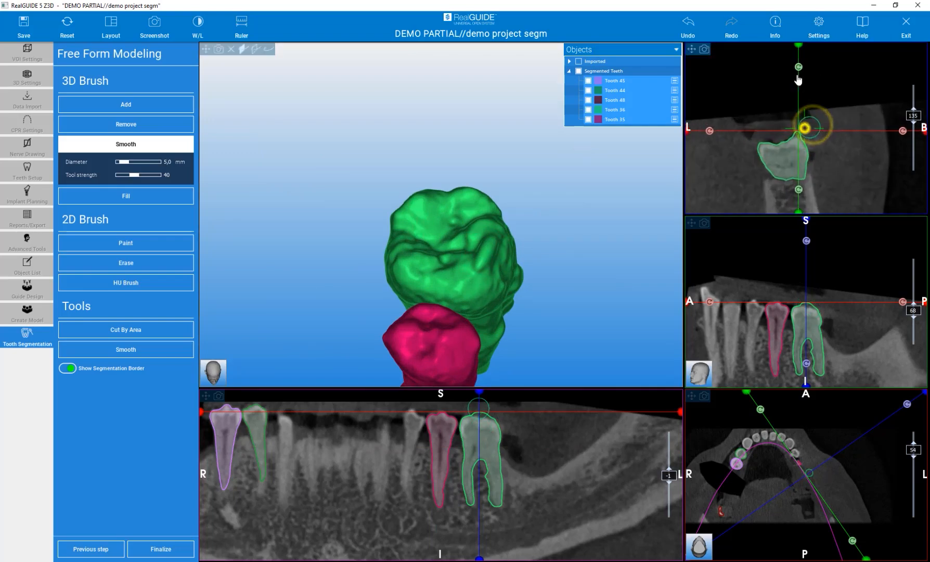
Switch the 3D brush to Remove and erase excess segmentation at Tooth 36's crown
left_click(101, 124)
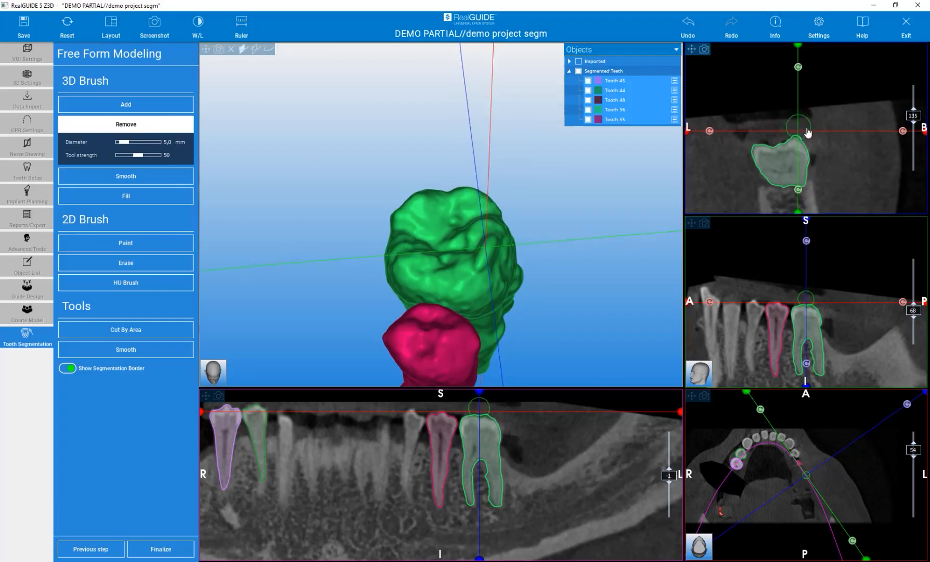
scroll(829, 134, "up", 4)
left_click_drag(792, 121, 797, 126)
Scroll through the cross-section slices and rotate the model to check the trimmed crown
scroll(796, 123, "up", 8)
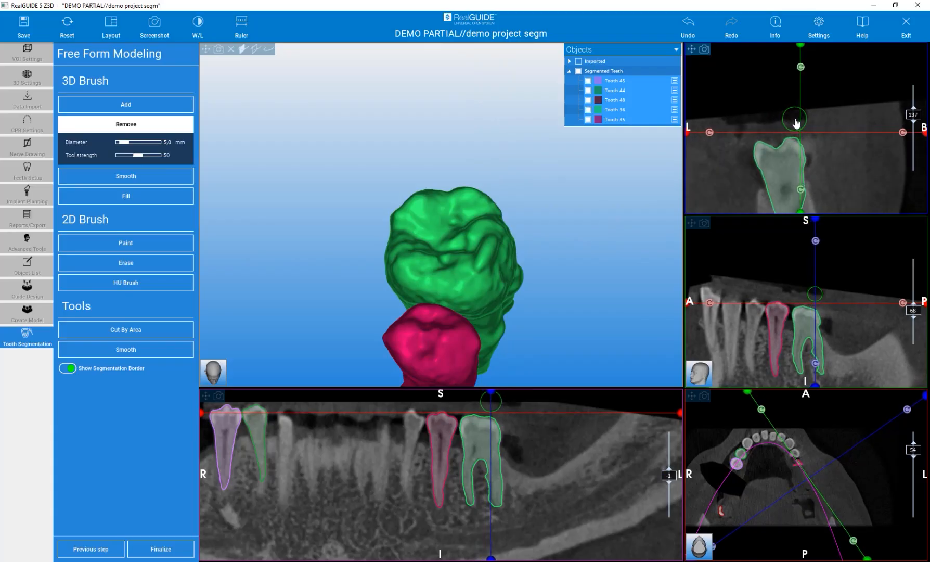
scroll(797, 123, "up", 12)
scroll(797, 123, "down", 13)
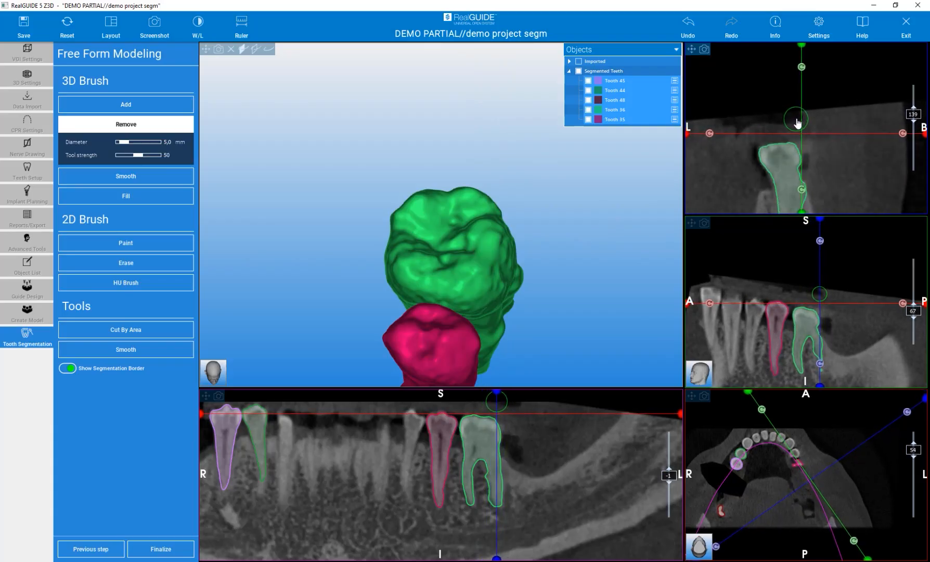
scroll(798, 123, "down", 5)
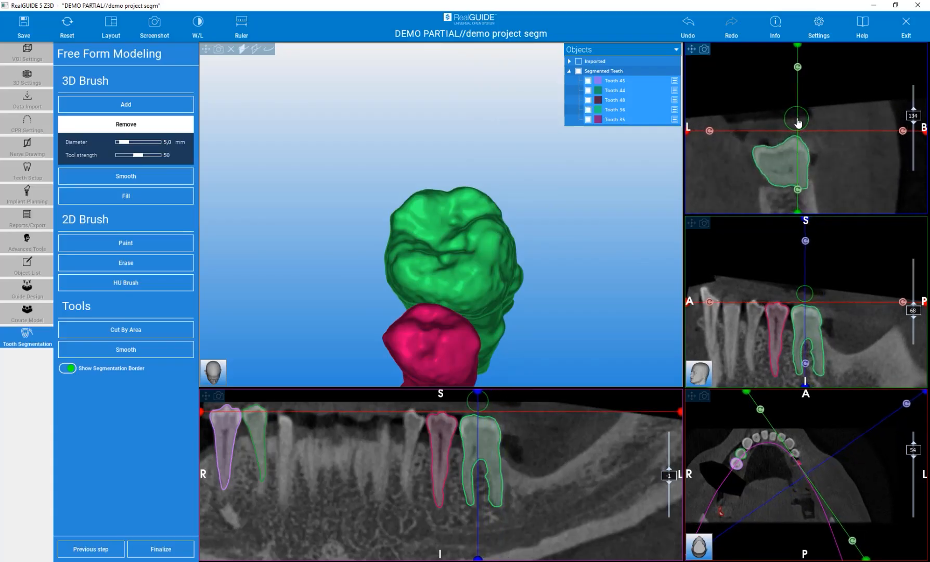
scroll(798, 122, "down", 2)
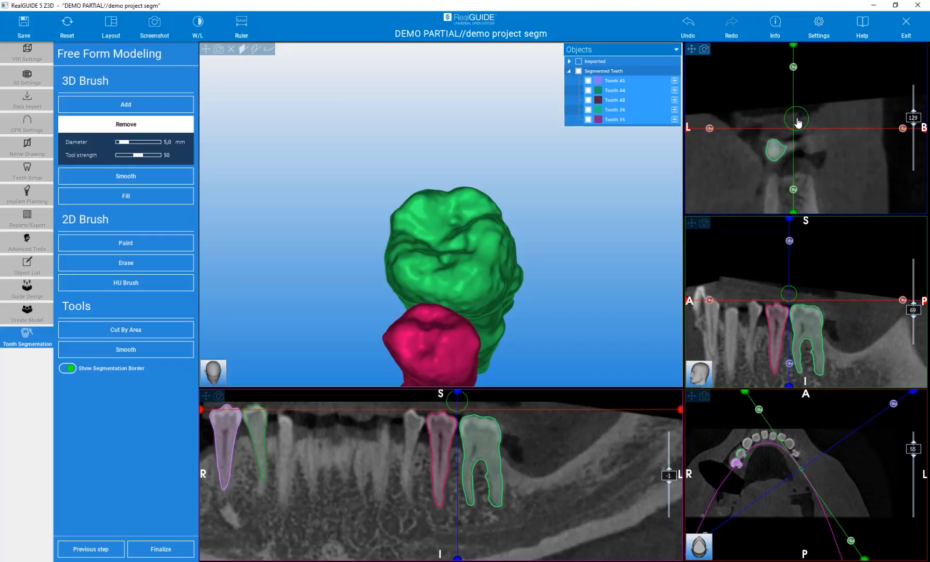
scroll(798, 121, "up", 2)
left_click_drag(592, 250, 421, 190)
scroll(541, 189, "down", 3)
left_click_drag(437, 274, 392, 287)
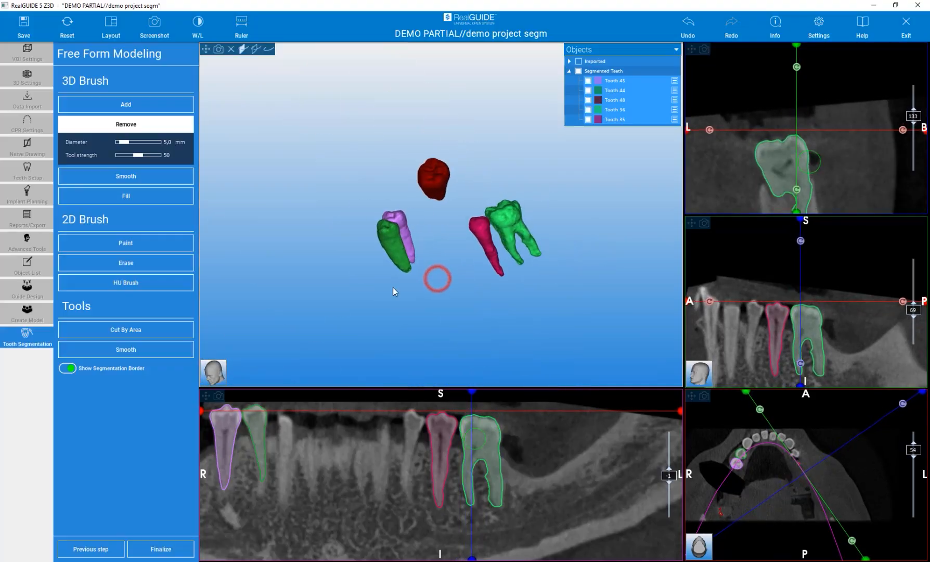
Finalize the segmentation, save it under the existing project name, and overwrite the old file
left_click(170, 550)
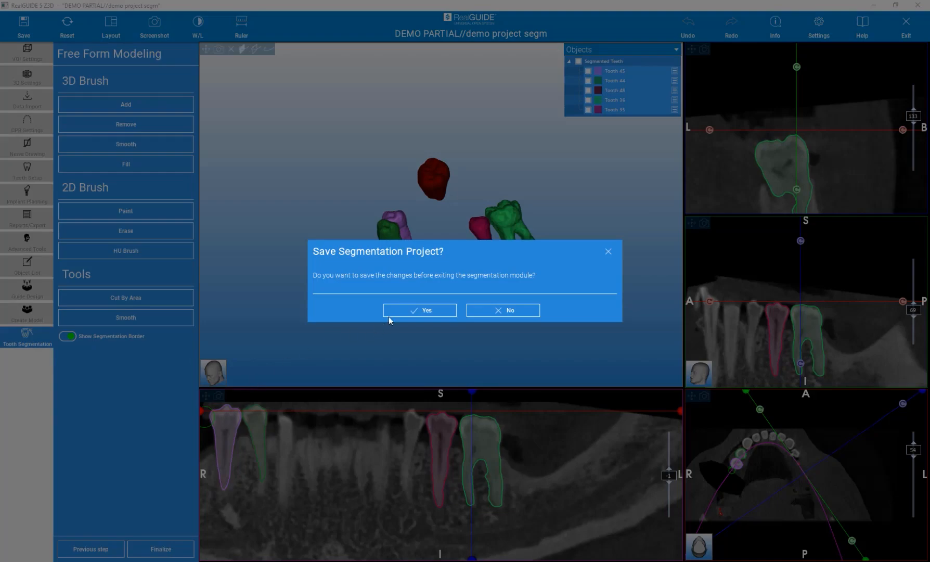
left_click(394, 311)
left_click(396, 312)
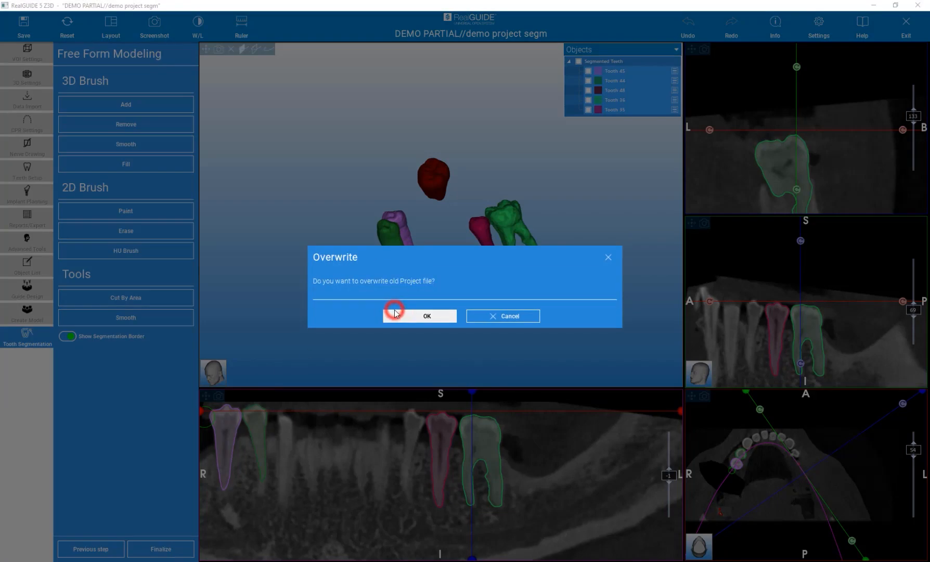
left_click(399, 312)
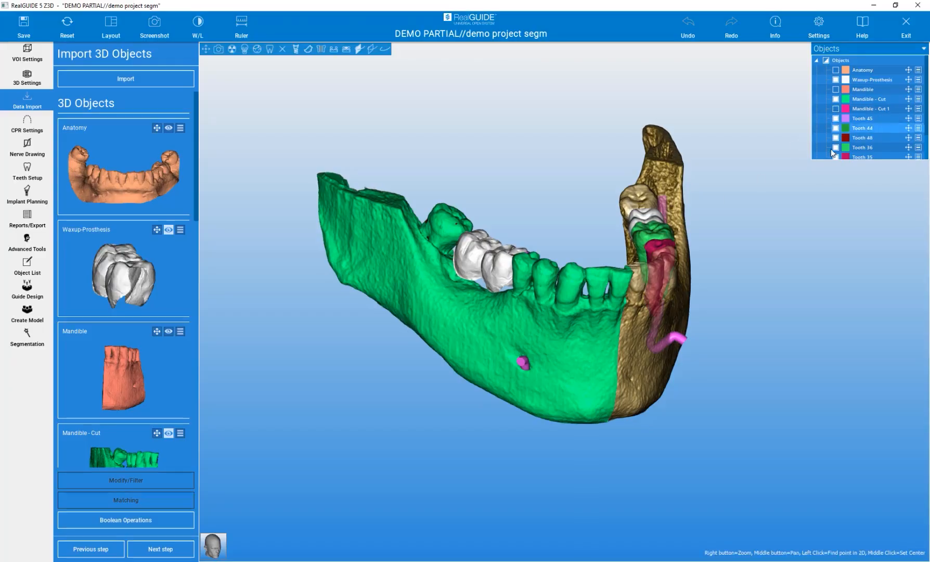
Rotate the jaw to its left side and hide the brown bone volume
scroll(834, 111, "down", 1)
scroll(833, 111, "up", 1)
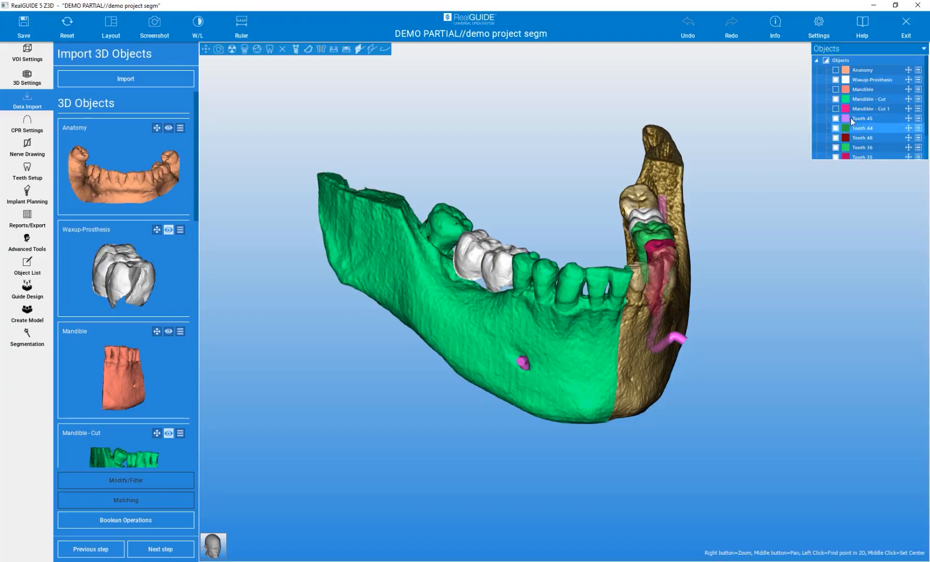
scroll(853, 106, "down", 1)
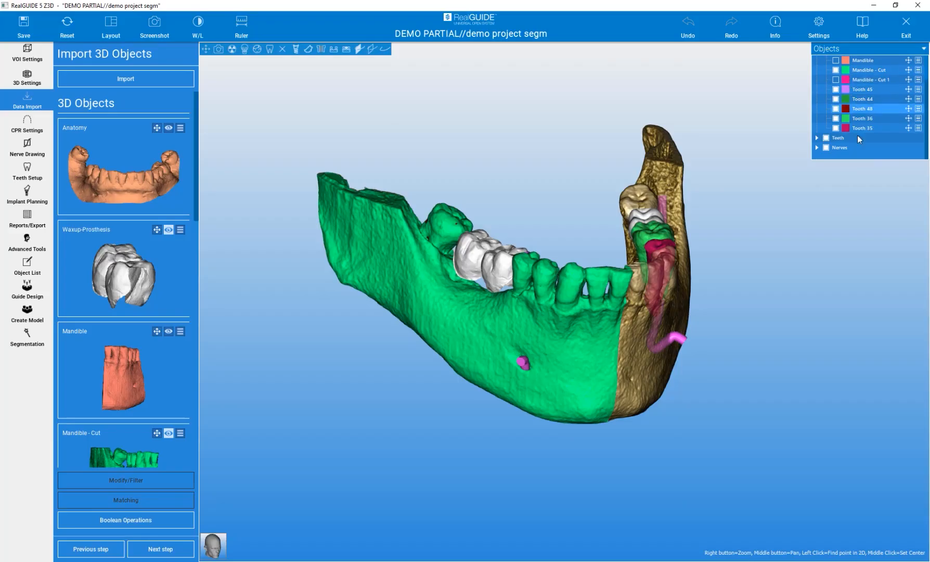
left_click_drag(747, 336, 797, 327)
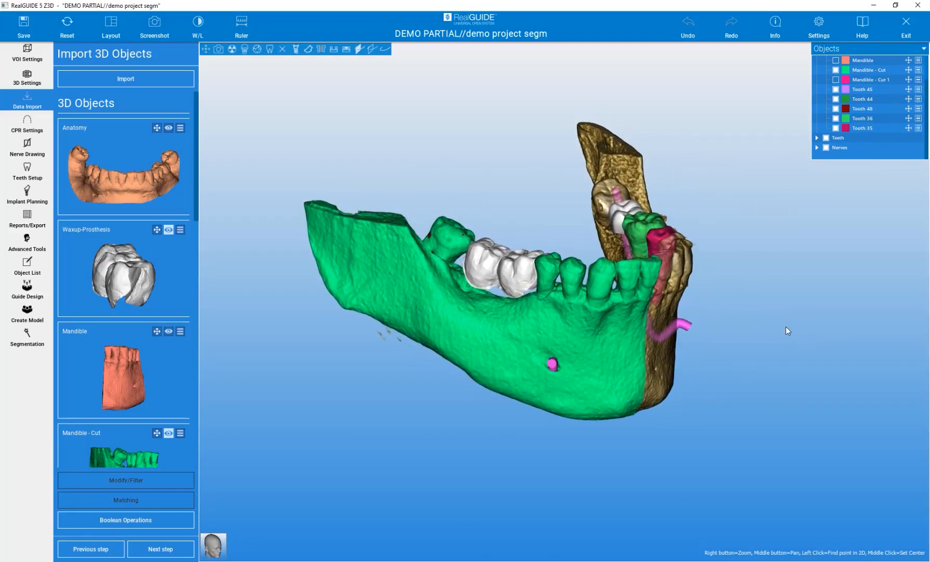
left_click(282, 50)
Set the mandible to 60% transparency and rotate to see the teeth and nerve inside
mouse_move(401, 129)
left_mouse_down()
mouse_move(440, 129)
mouse_move(406, 127)
left_mouse_up()
right_click(411, 261)
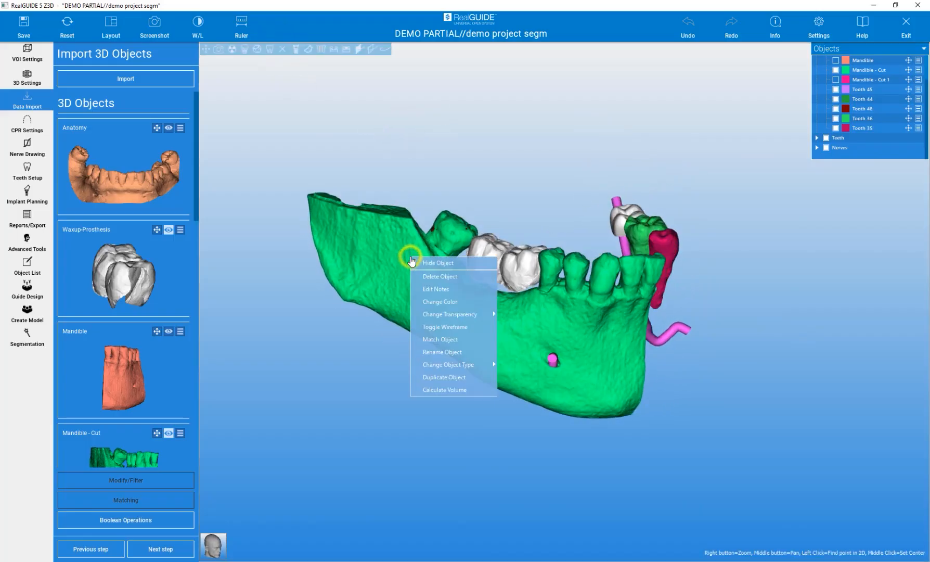
mouse_move(479, 314)
left_click(520, 329)
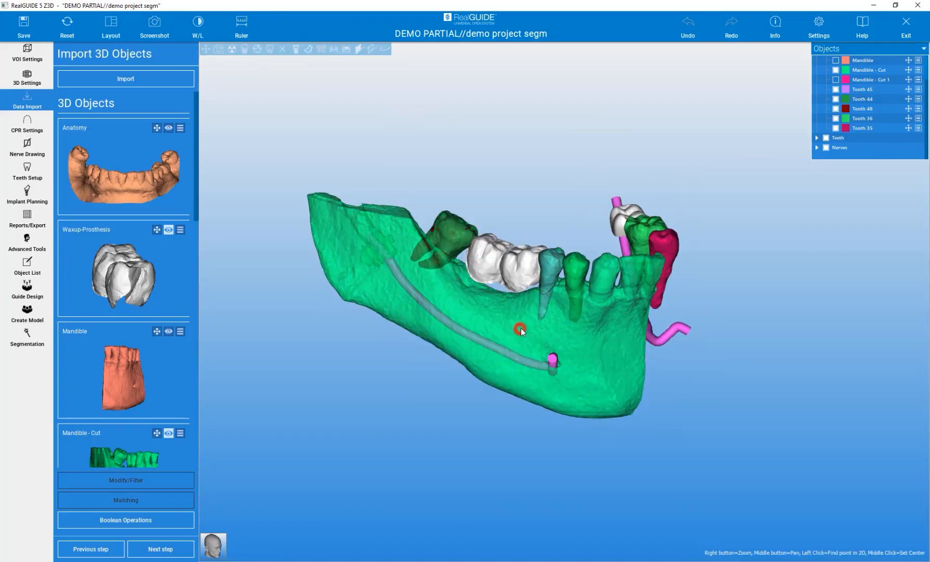
left_click_drag(383, 387, 395, 369)
left_click_drag(537, 138, 545, 181)
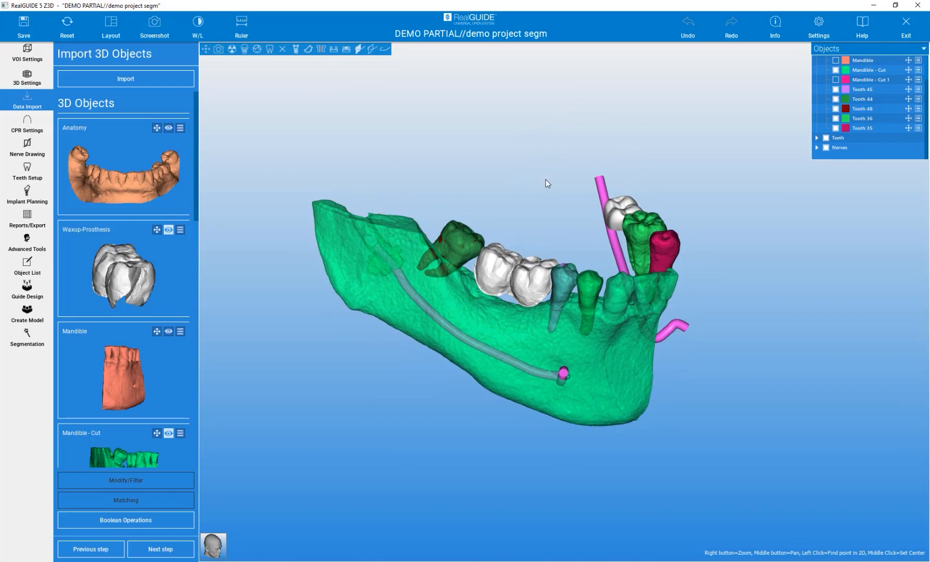